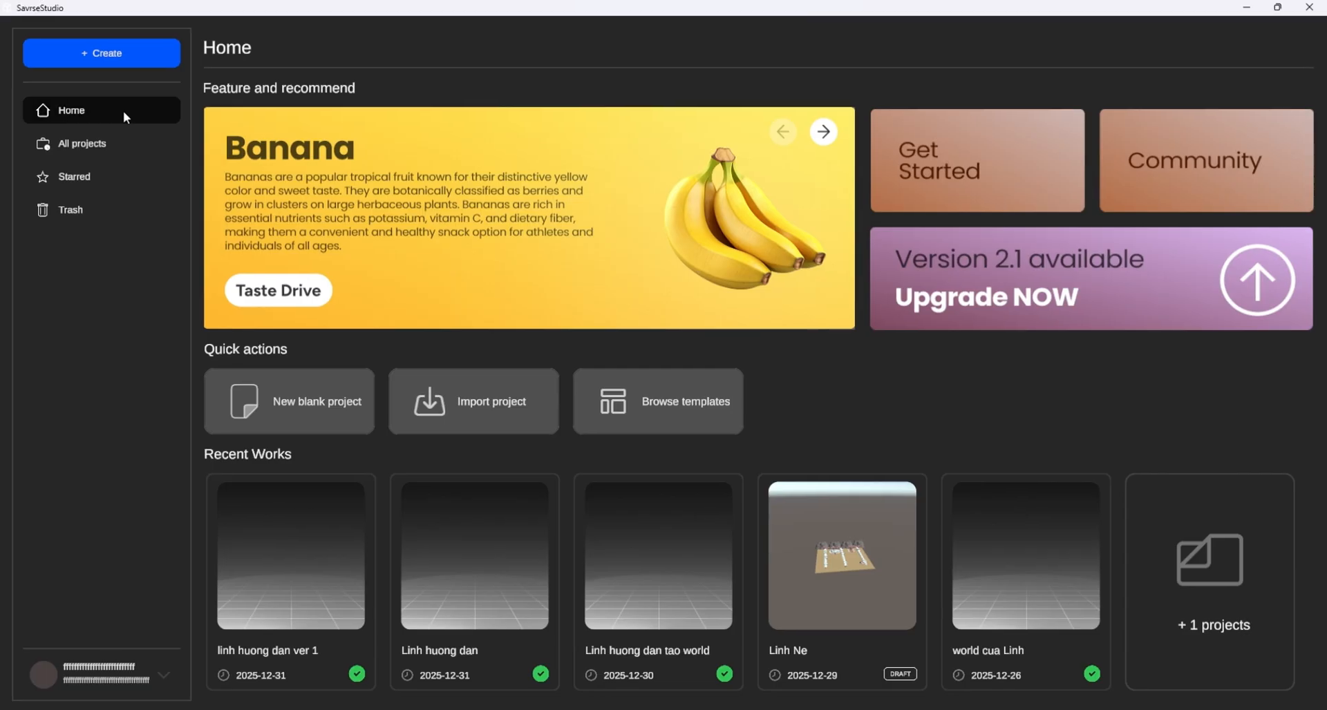
Look through all projects, the starred projects, the trash and the account options
left_click(109, 147)
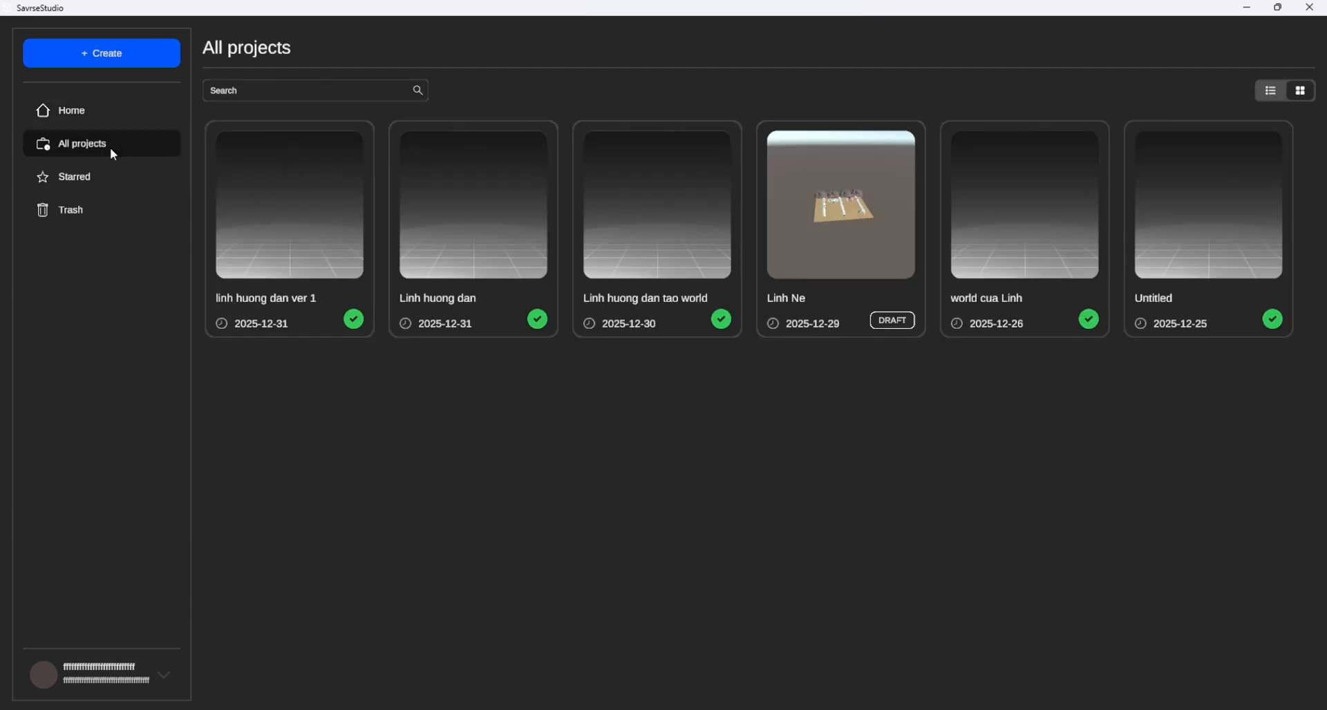
left_click(116, 188)
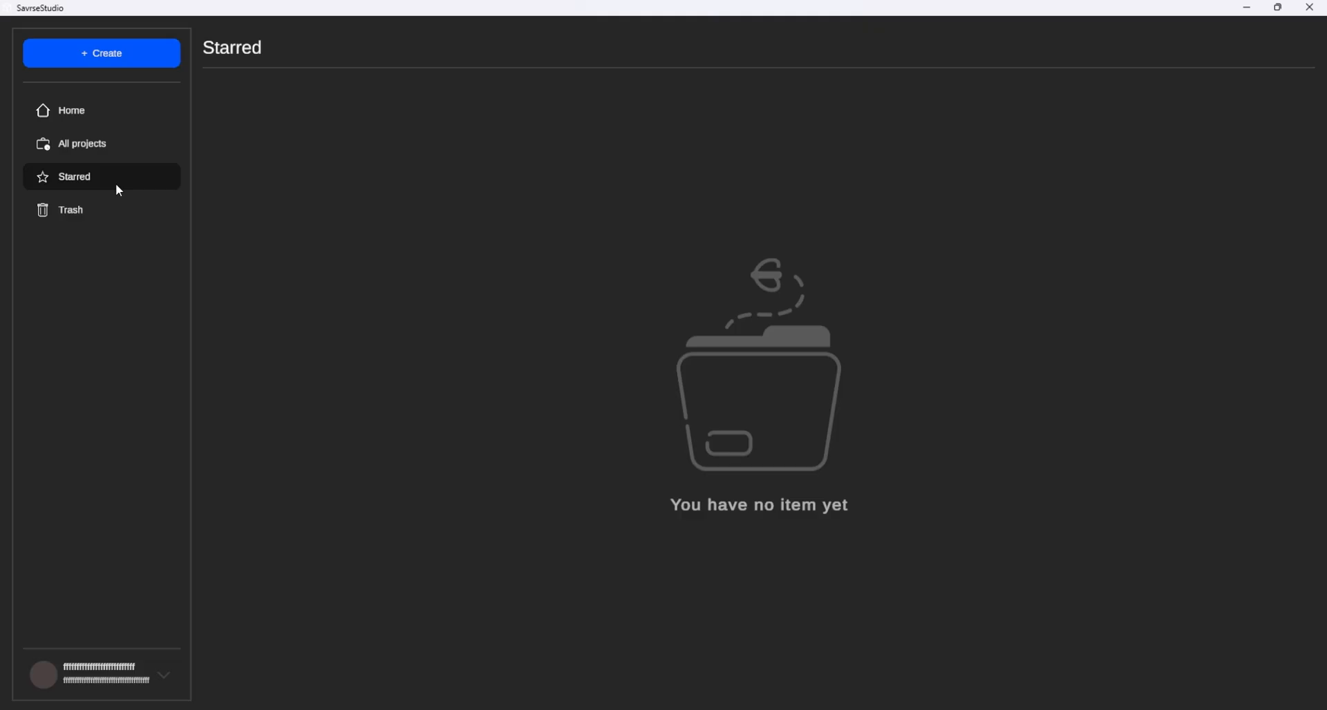
left_click(123, 207)
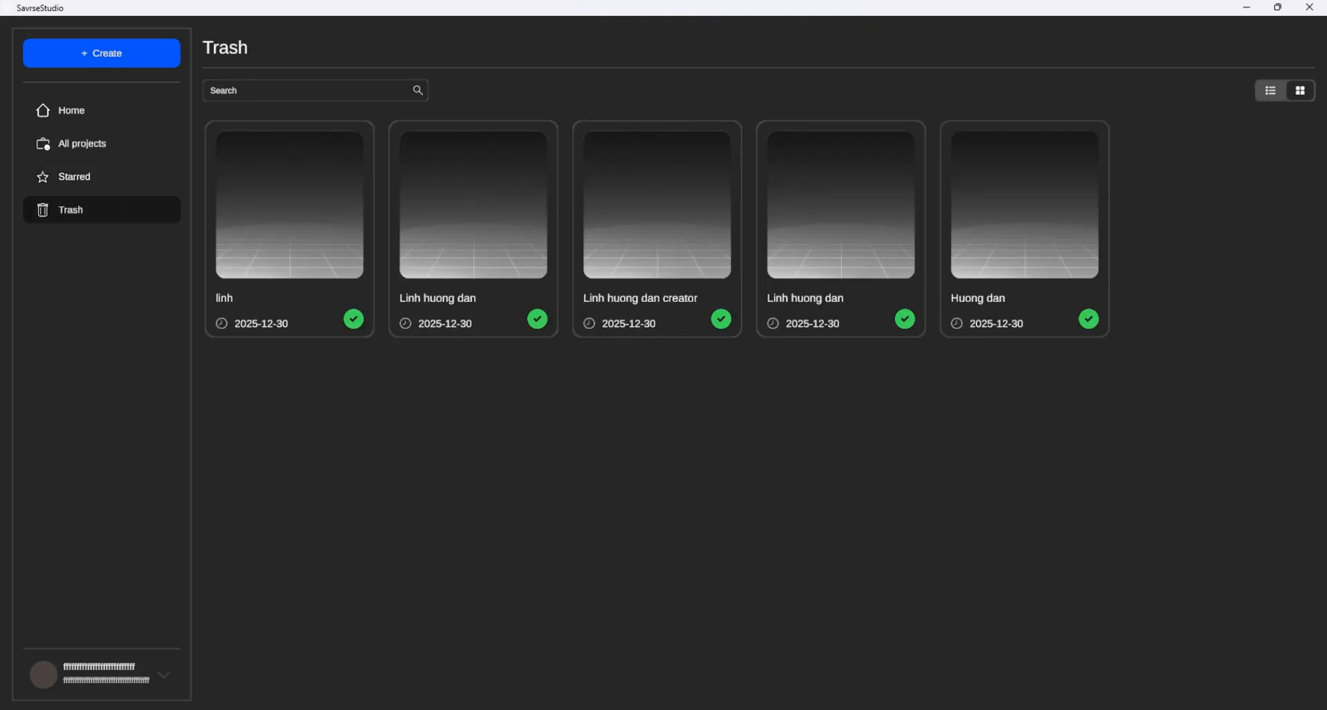
left_click(159, 683)
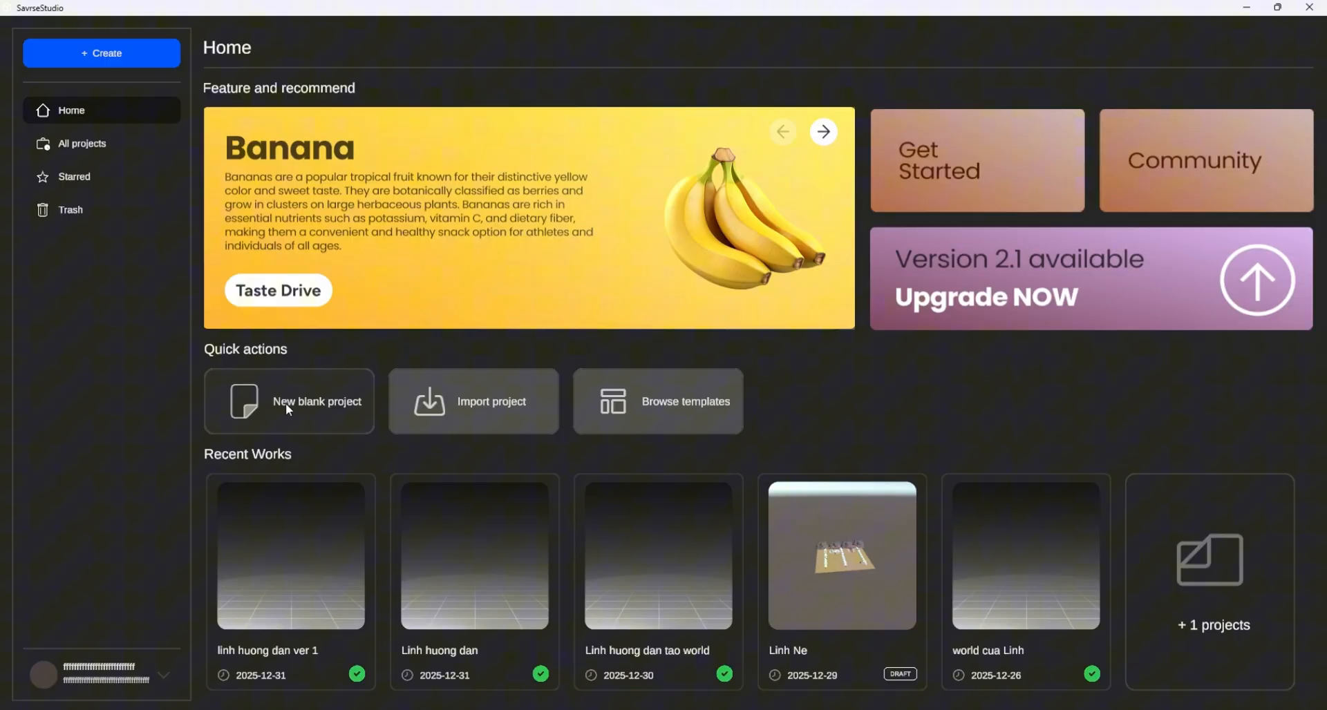
Create a new blank project named "xin chao"
left_click(281, 382)
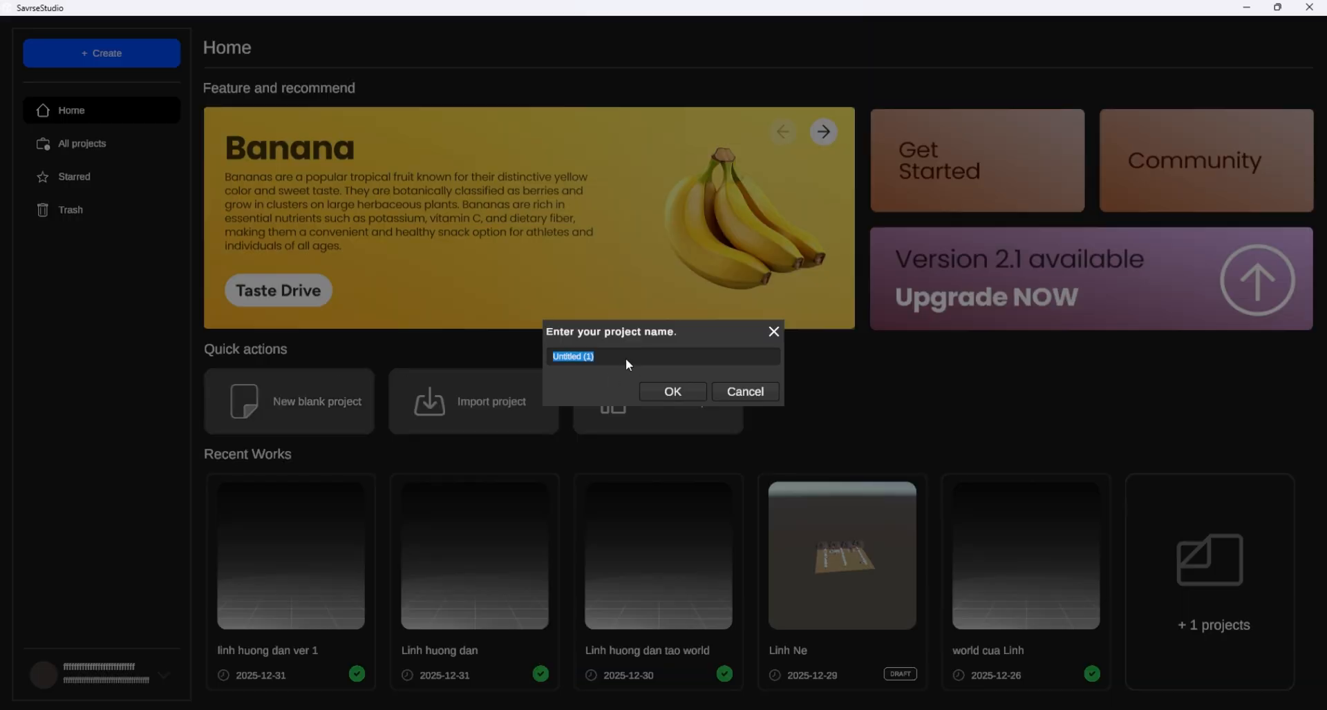
key("BackSpace")
type("xin chao")
left_click(702, 388)
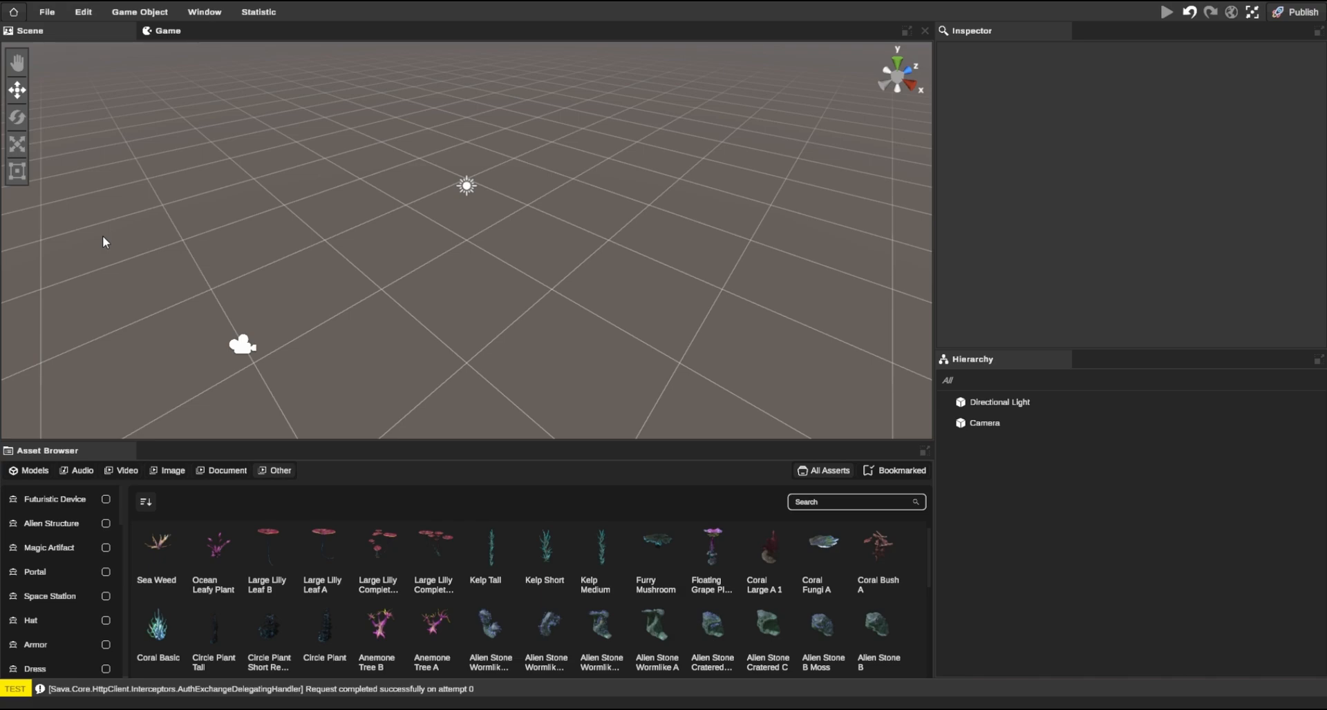
Review the file and editing commands and examine the UI, graphics, light, scene, measurement and theme settings
left_click(41, 32)
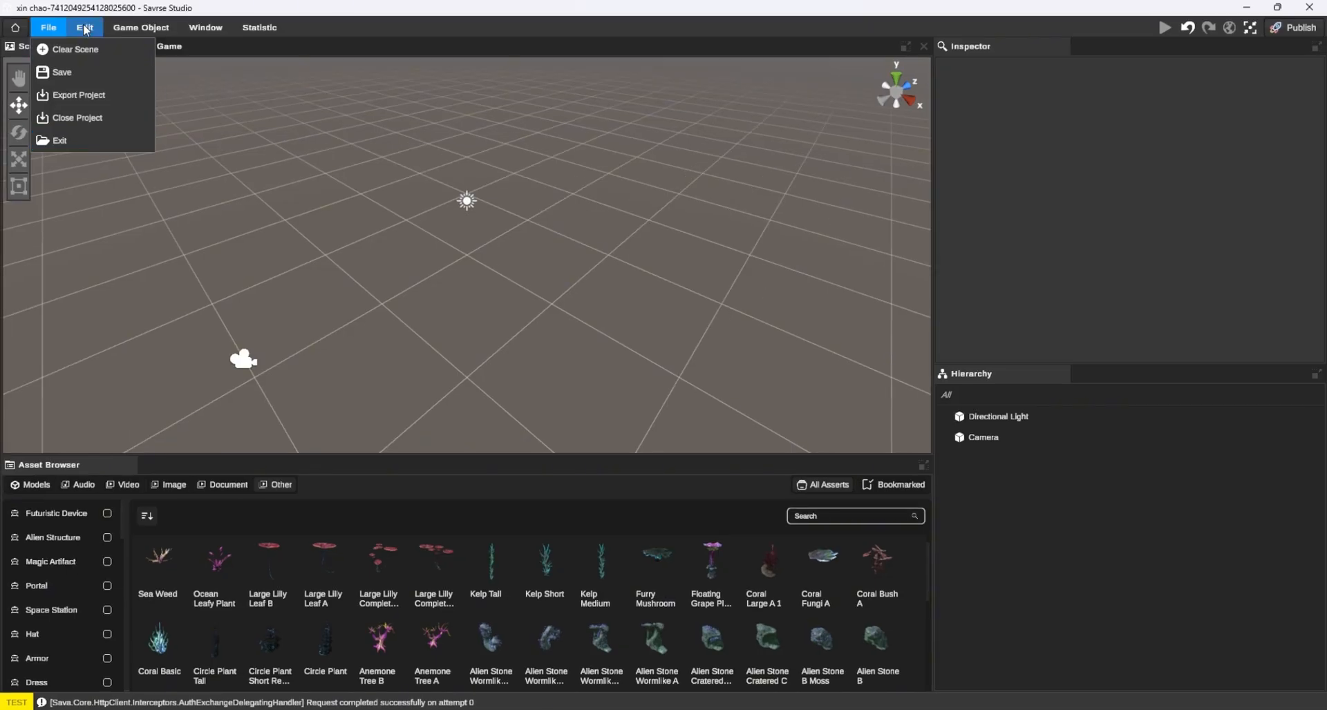
left_click(83, 10)
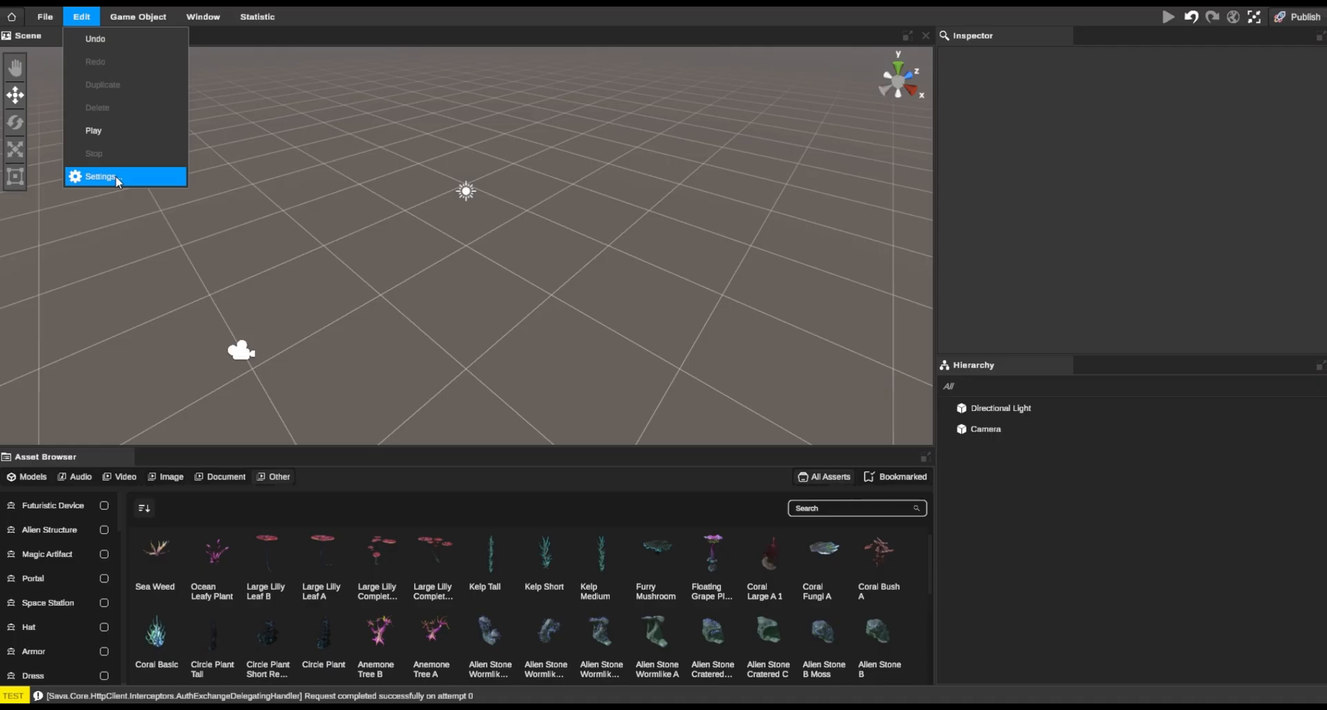
left_click(114, 176)
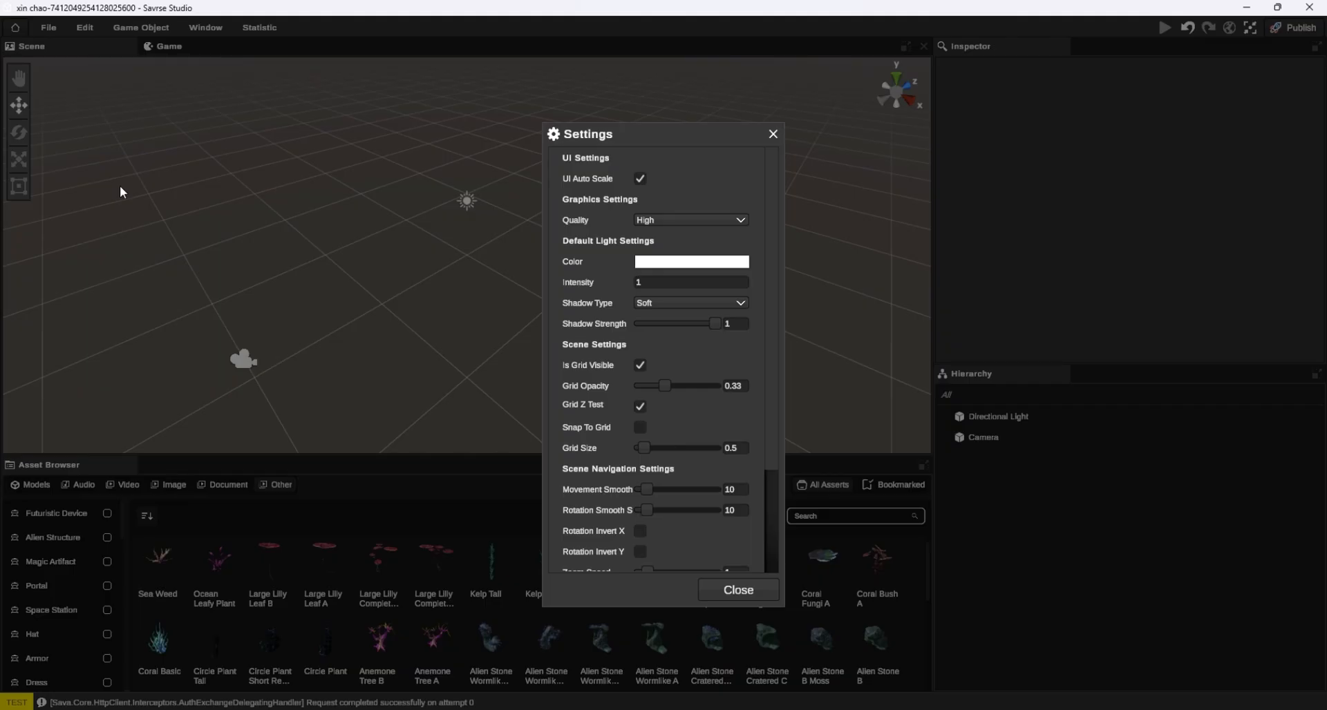
scroll(651, 229, "down", 5)
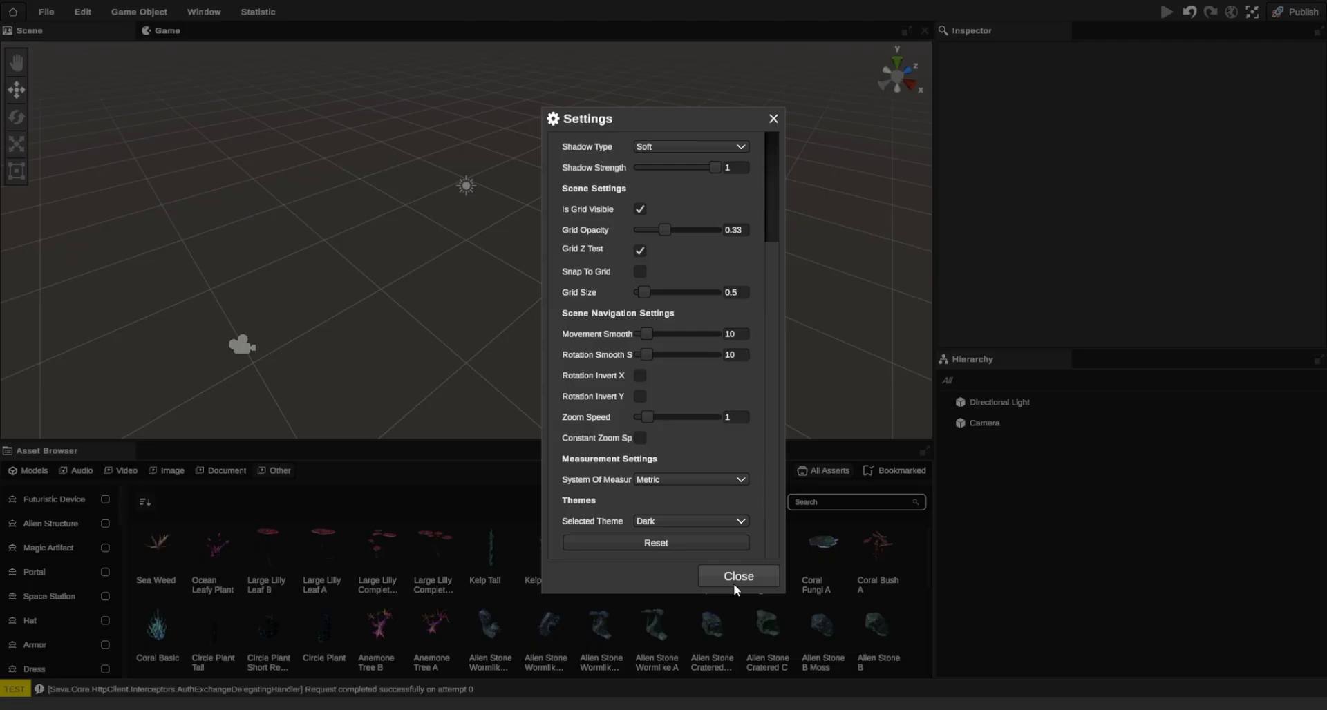
left_click(733, 583)
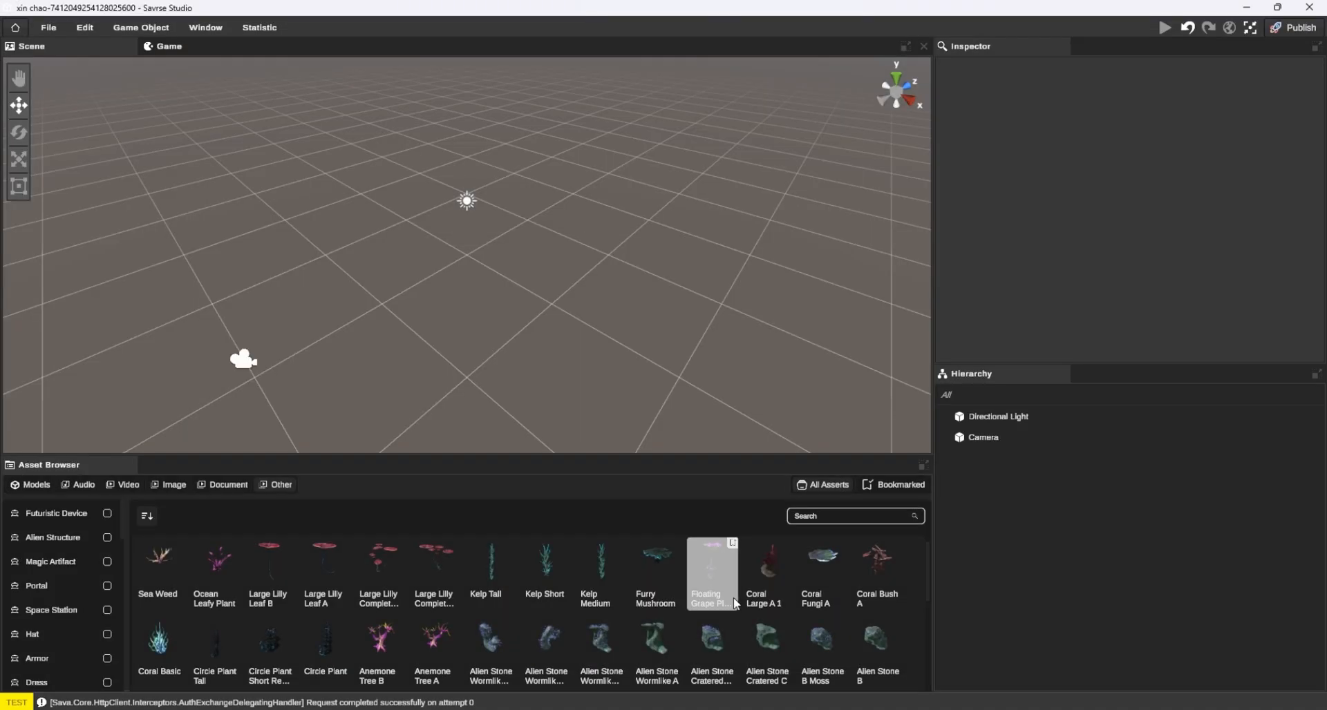
Examine the available game object types, window layout options and statistics commands
left_click(142, 12)
mouse_move(164, 72)
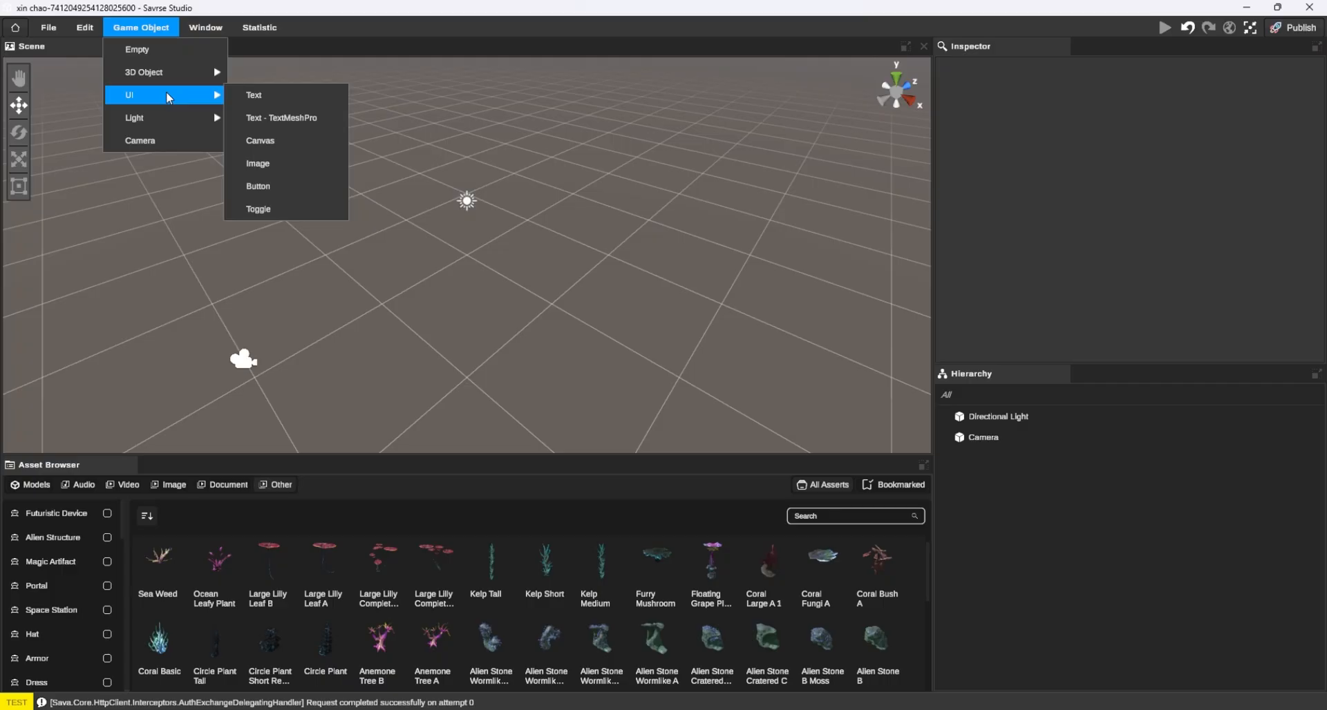
mouse_move(167, 119)
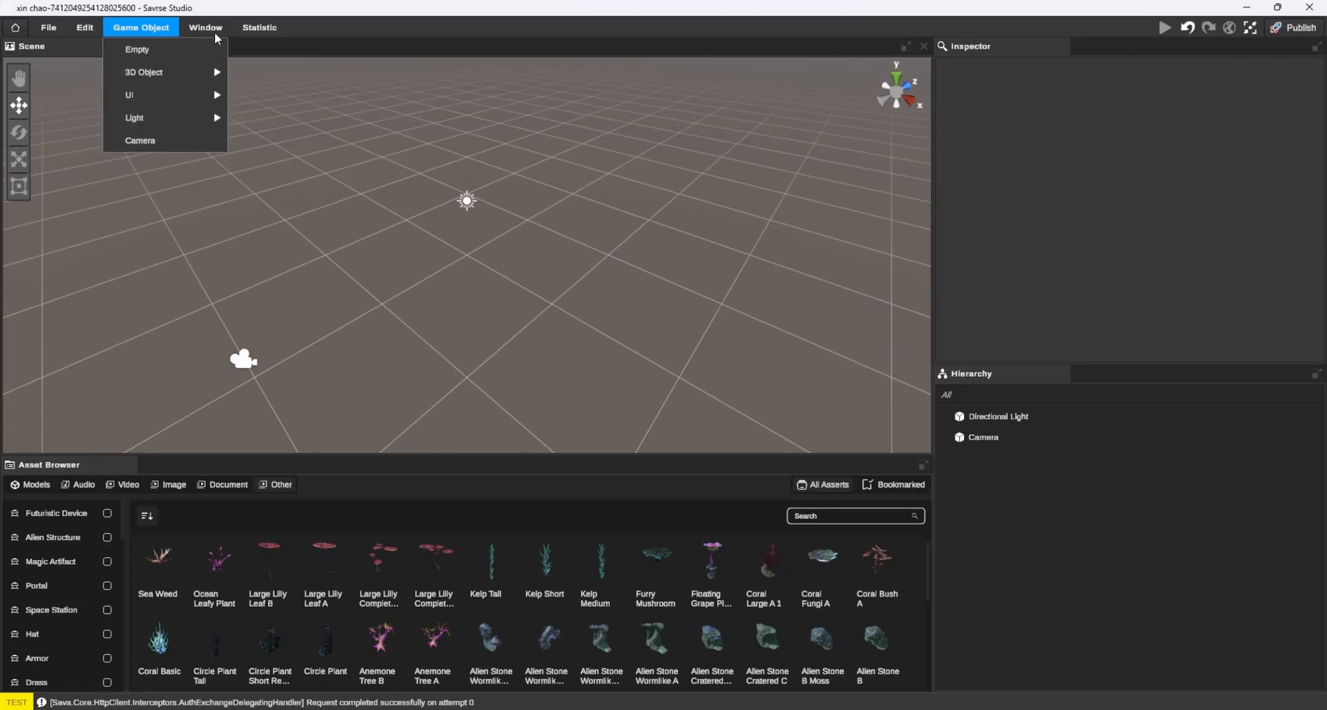
left_click(215, 15)
left_click(215, 15)
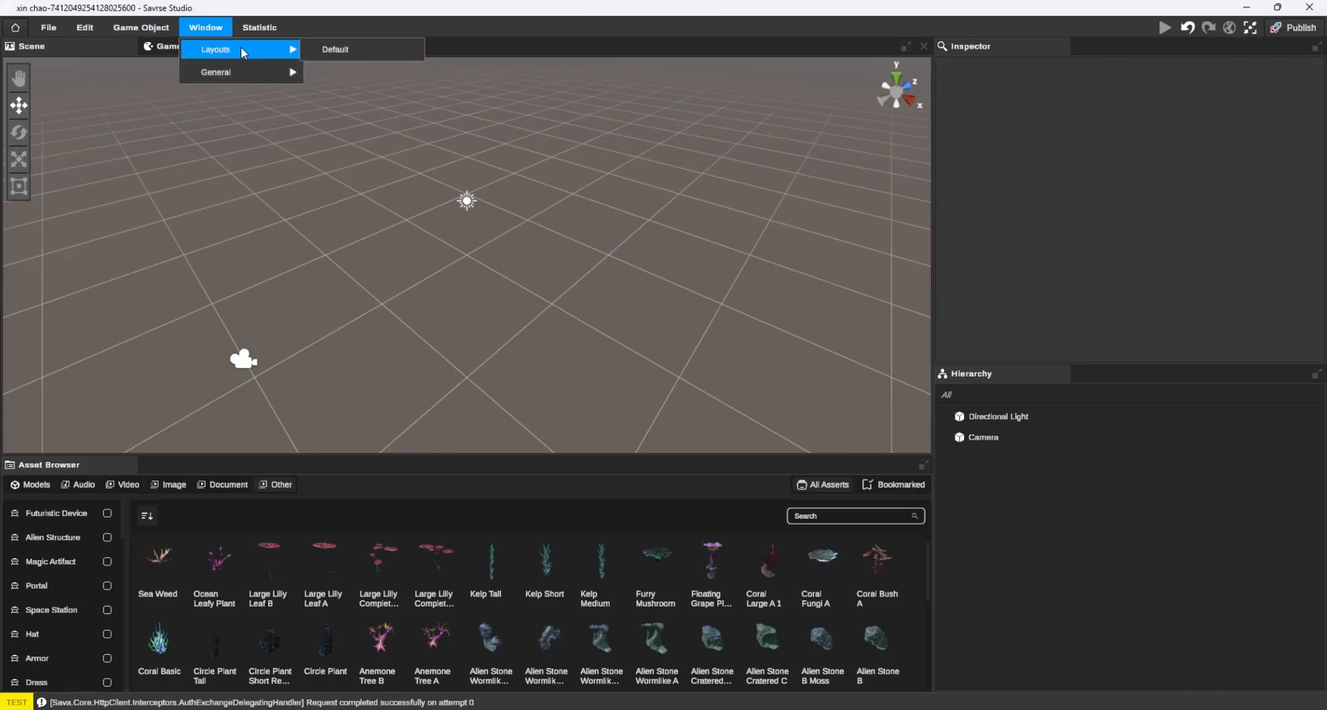
mouse_move(241, 73)
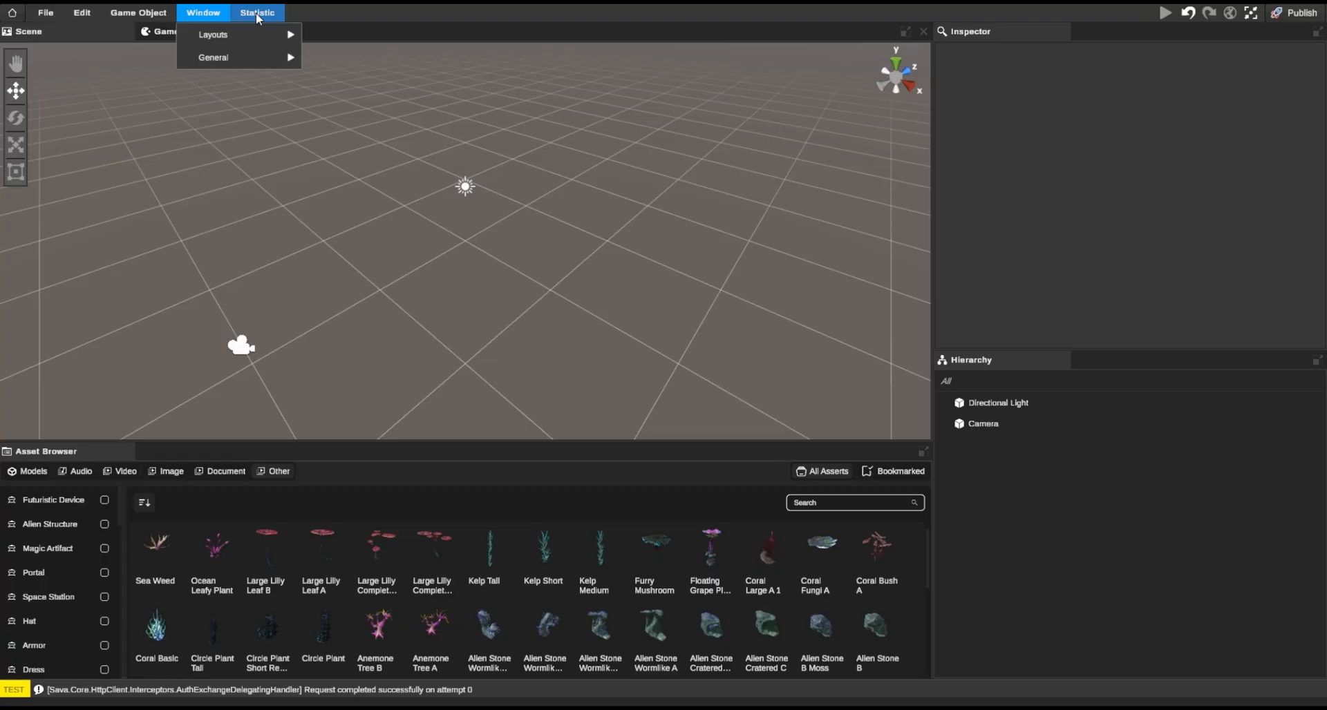
left_click(257, 13)
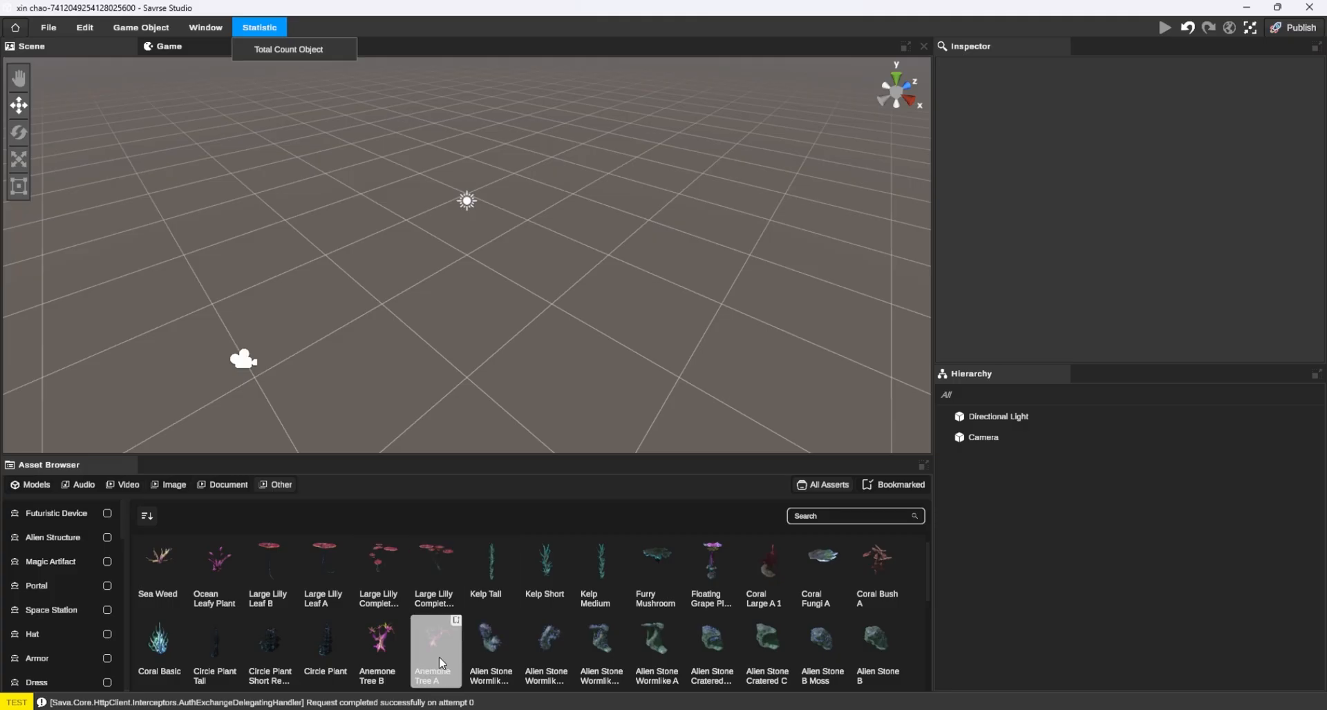
Place Anemone Tree A at about X 5.3, Z -0.1 and the mossy Alien Stone Wormlike C beside it
left_click_drag(434, 646, 556, 309)
left_click(494, 350)
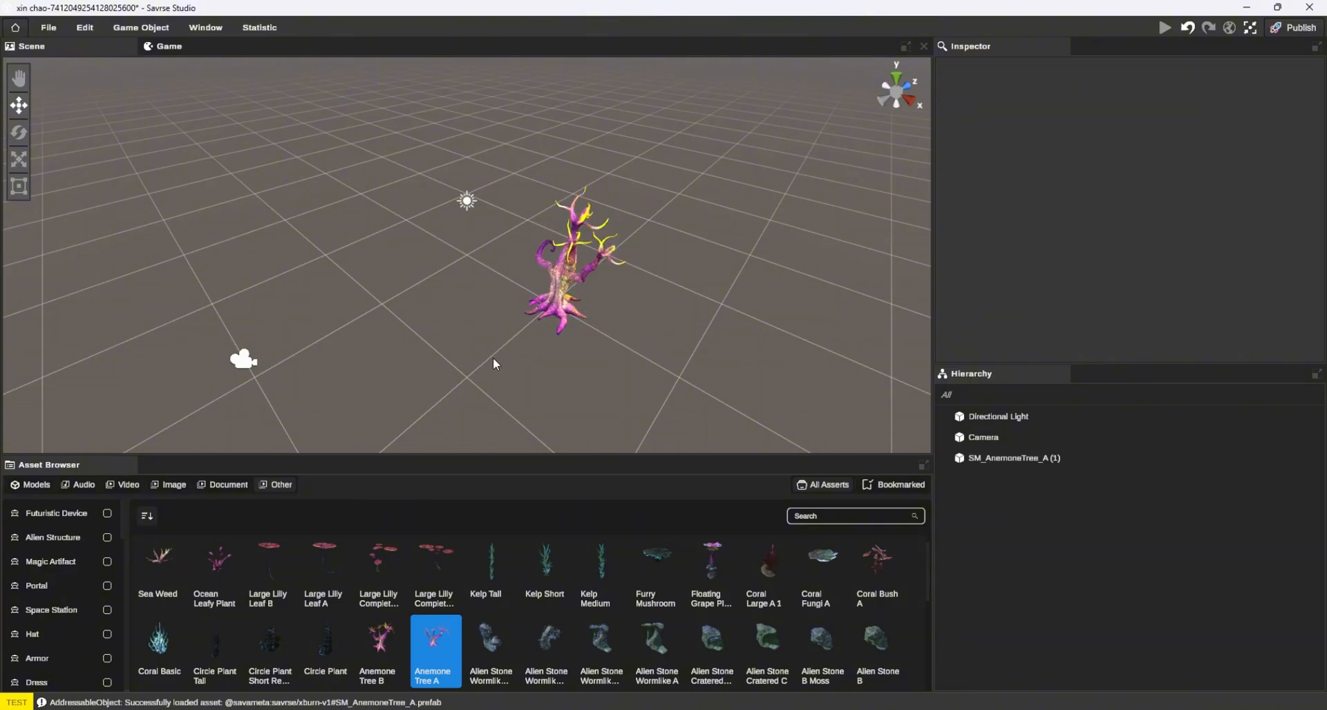
left_click_drag(487, 653, 458, 304)
left_click(519, 371)
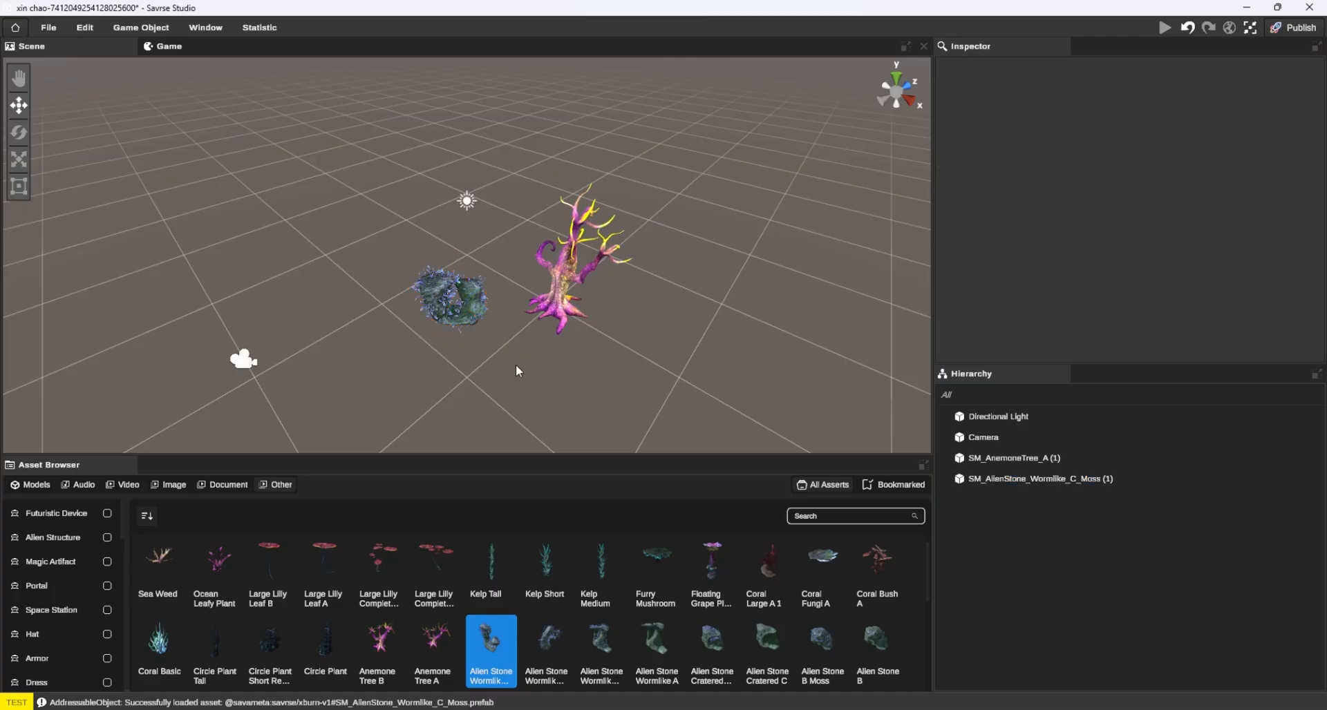
Rotate the anemone tree to about -31.7 on X and 6.7 on Z
left_click(563, 290)
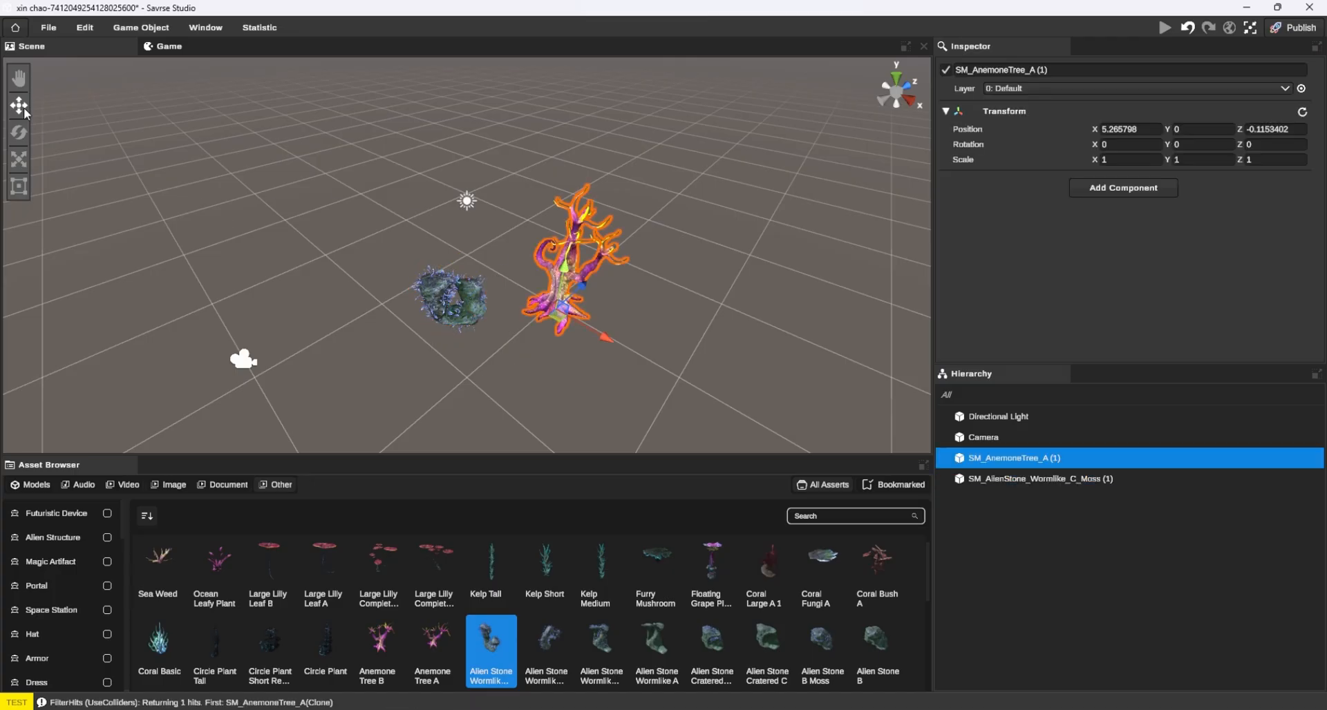
left_click(21, 130)
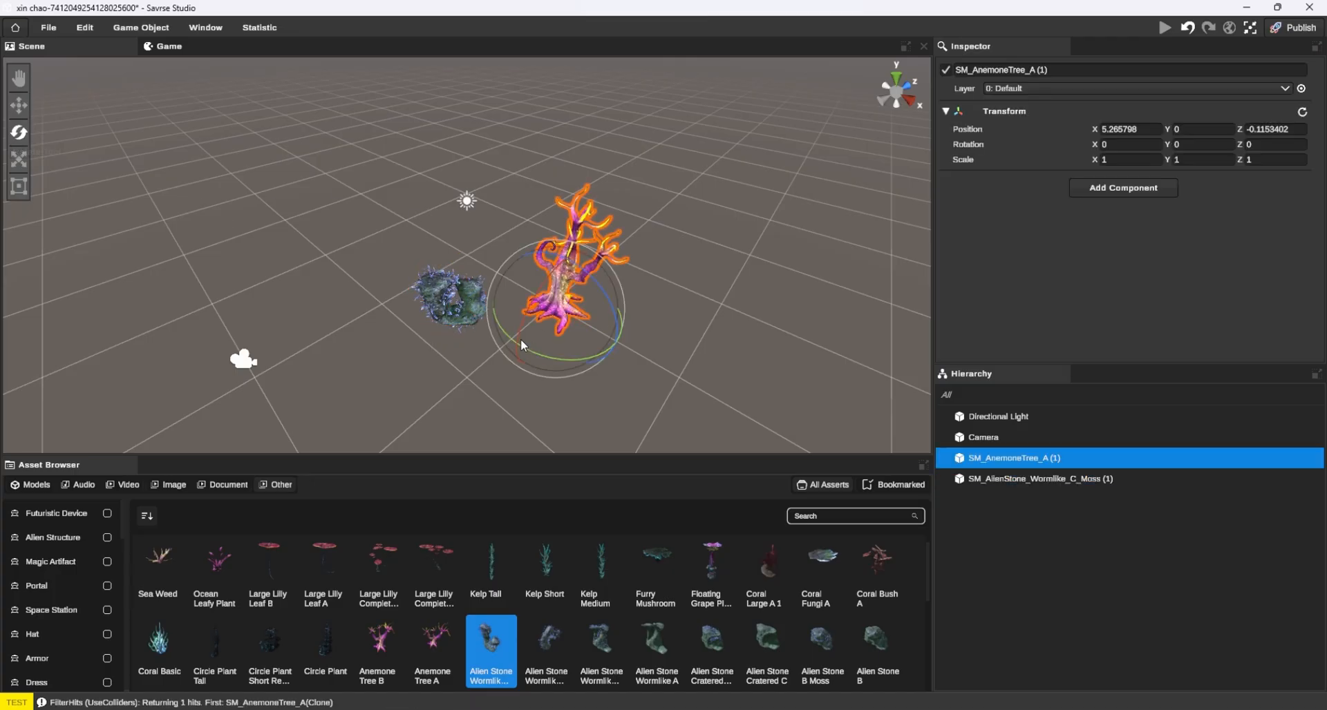
left_click_drag(520, 339, 561, 256)
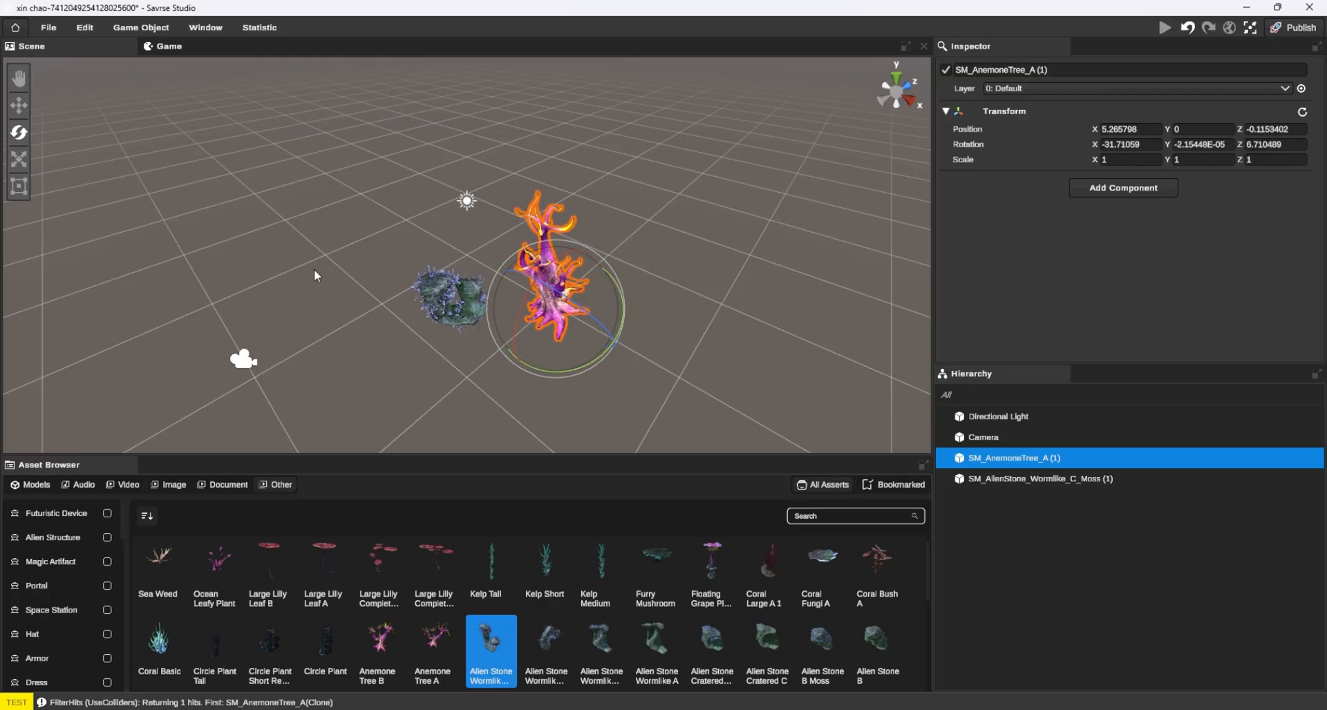
Scale the anemone tree to about 0.59 on X, 1.49 on Y and 0.98 on Z
left_click(18, 159)
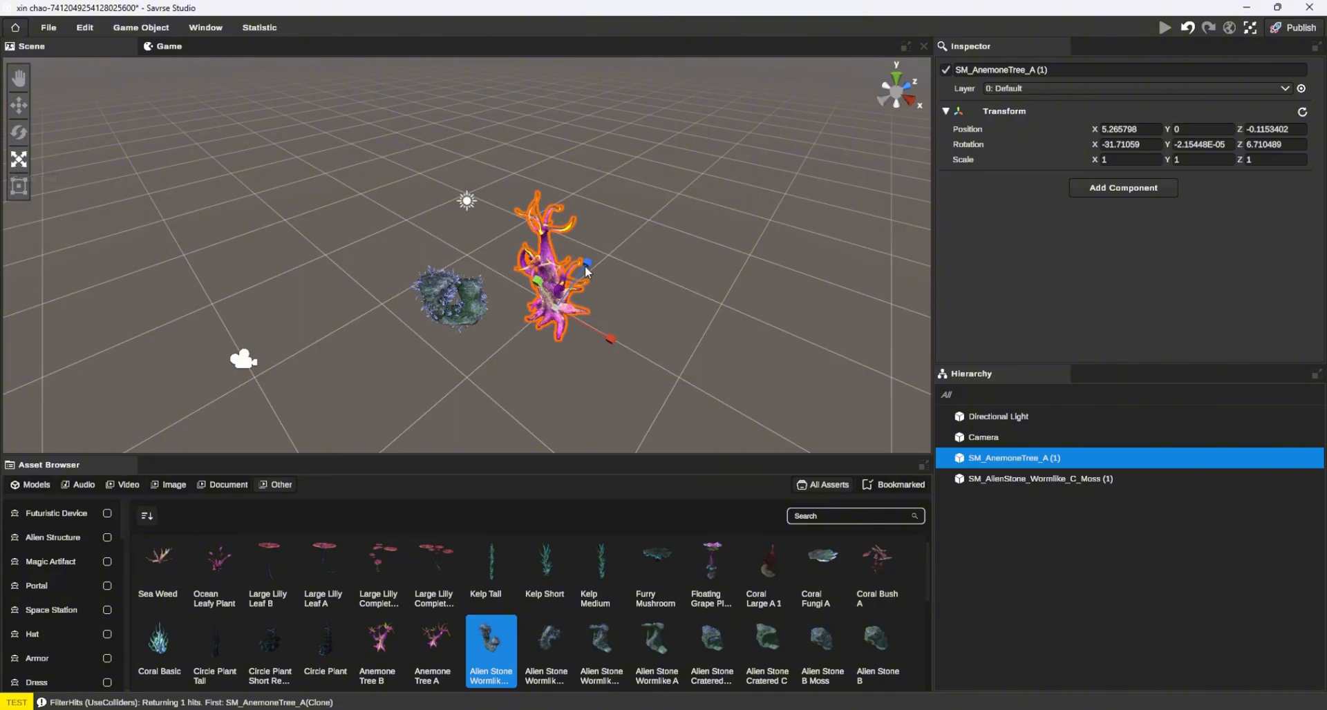
left_click_drag(585, 266, 511, 322)
left_click_drag(611, 339, 588, 271)
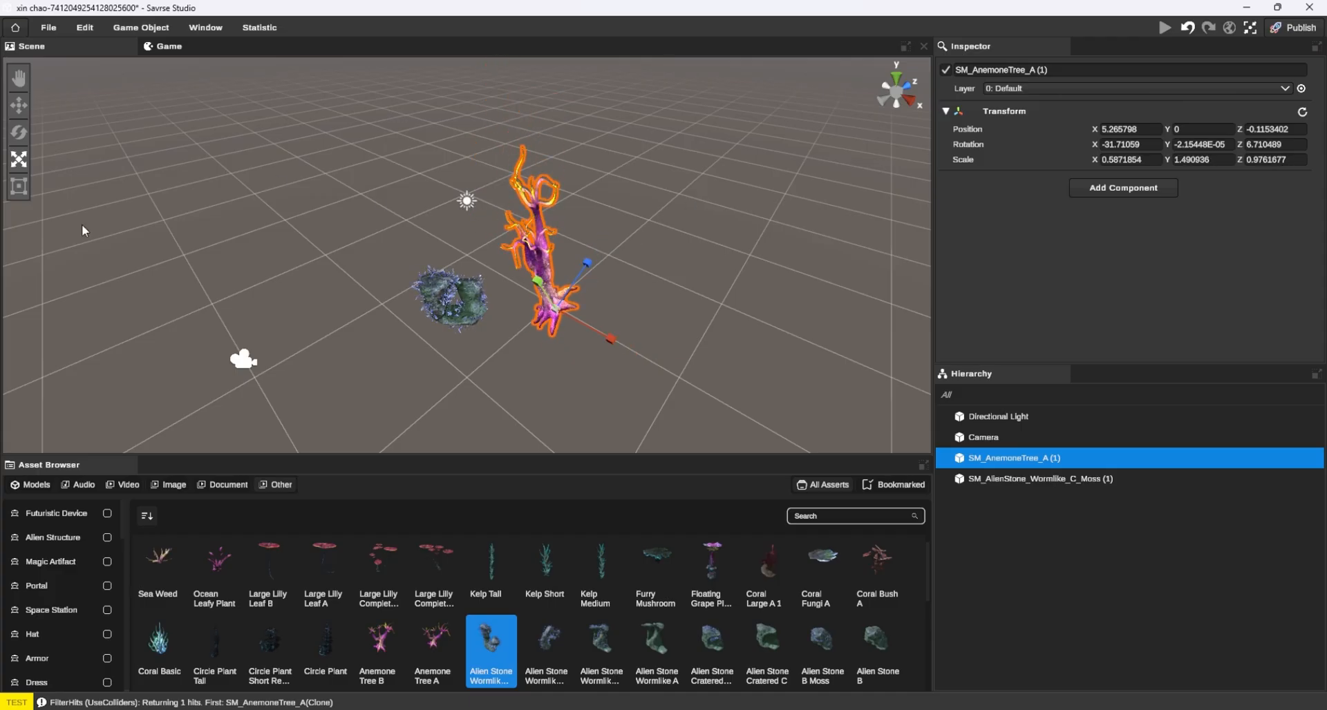
Move the anemone tree along its axes and add a Coral Basic to the far part of the scene
left_click(20, 107)
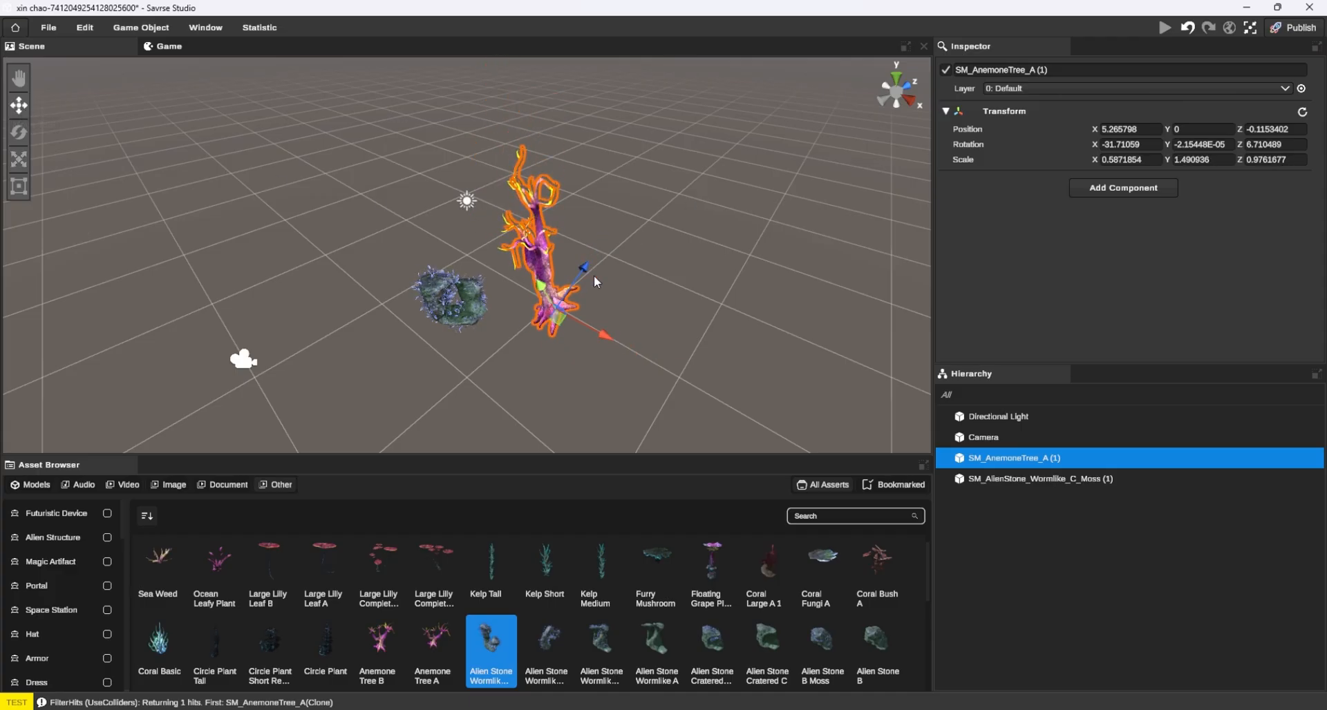
left_click_drag(590, 278, 550, 251)
left_click_drag(627, 308, 560, 368)
left_click_drag(159, 639, 304, 231)
left_click(338, 253)
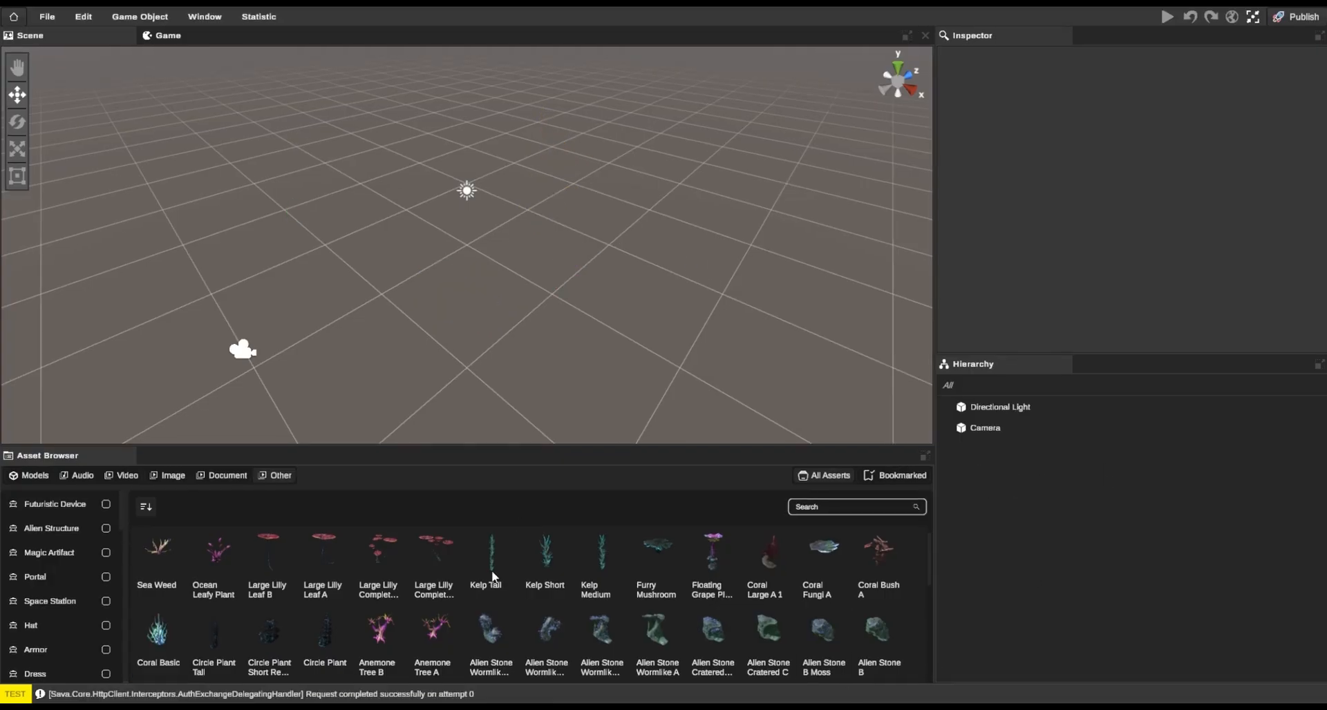
Place a Kelp Tall and a Prop Snow Table 03 at about X 9, Z 2.6 in the empty scene
left_click_drag(493, 577, 580, 308)
left_click(385, 286)
scroll(331, 622, "down", 5)
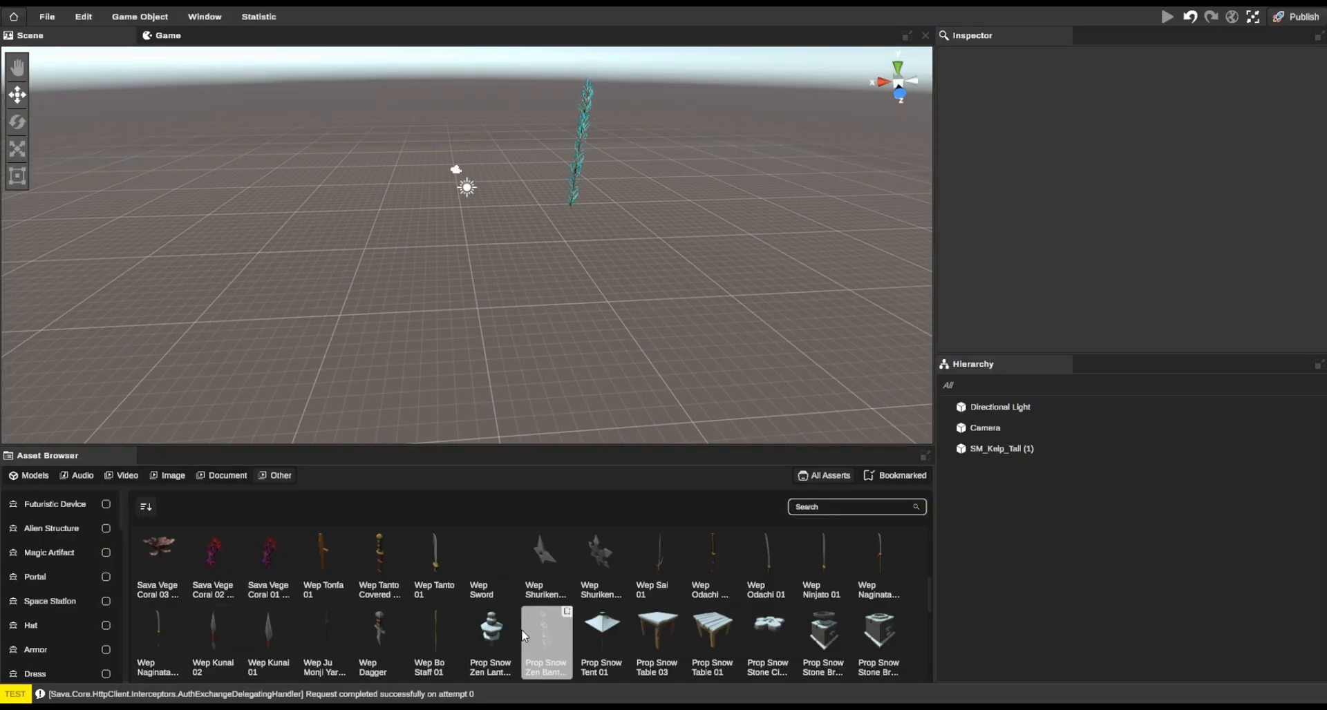
left_click_drag(666, 628, 285, 300)
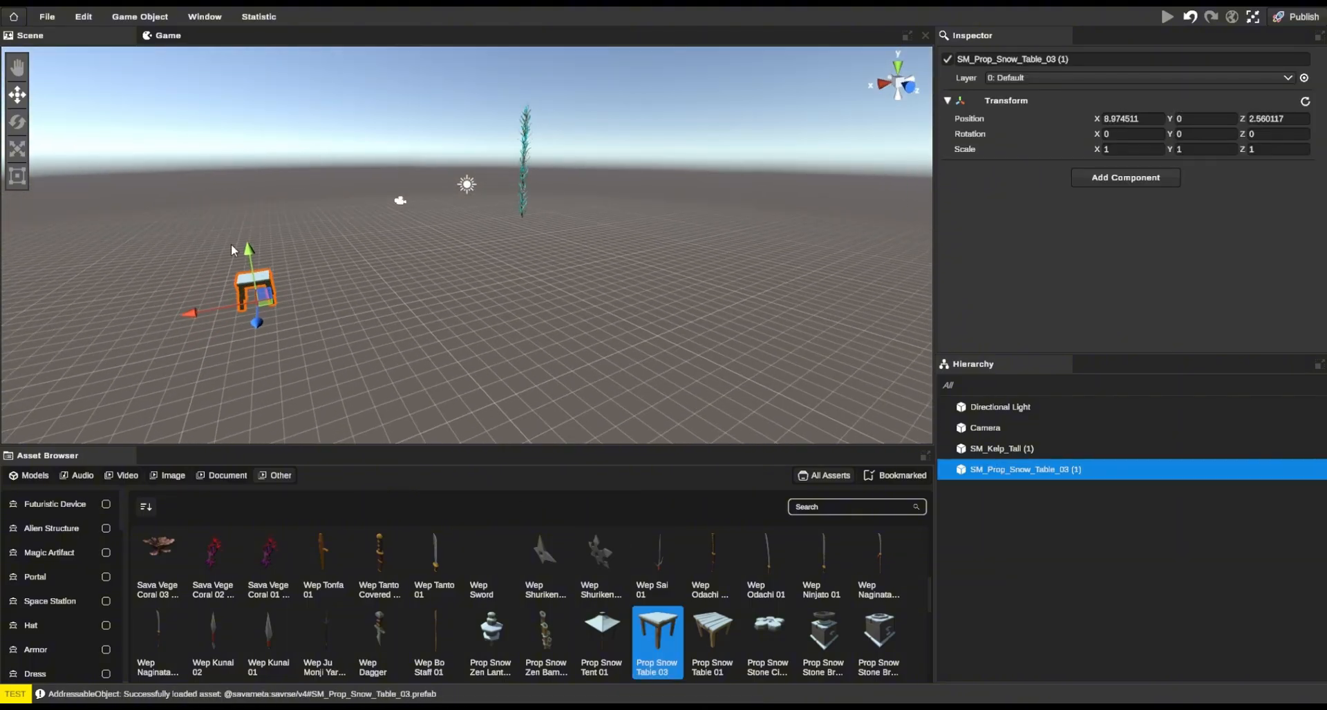
Move the snow table to about X 10.4, Y -1.1, Z -0.2
left_click(20, 67)
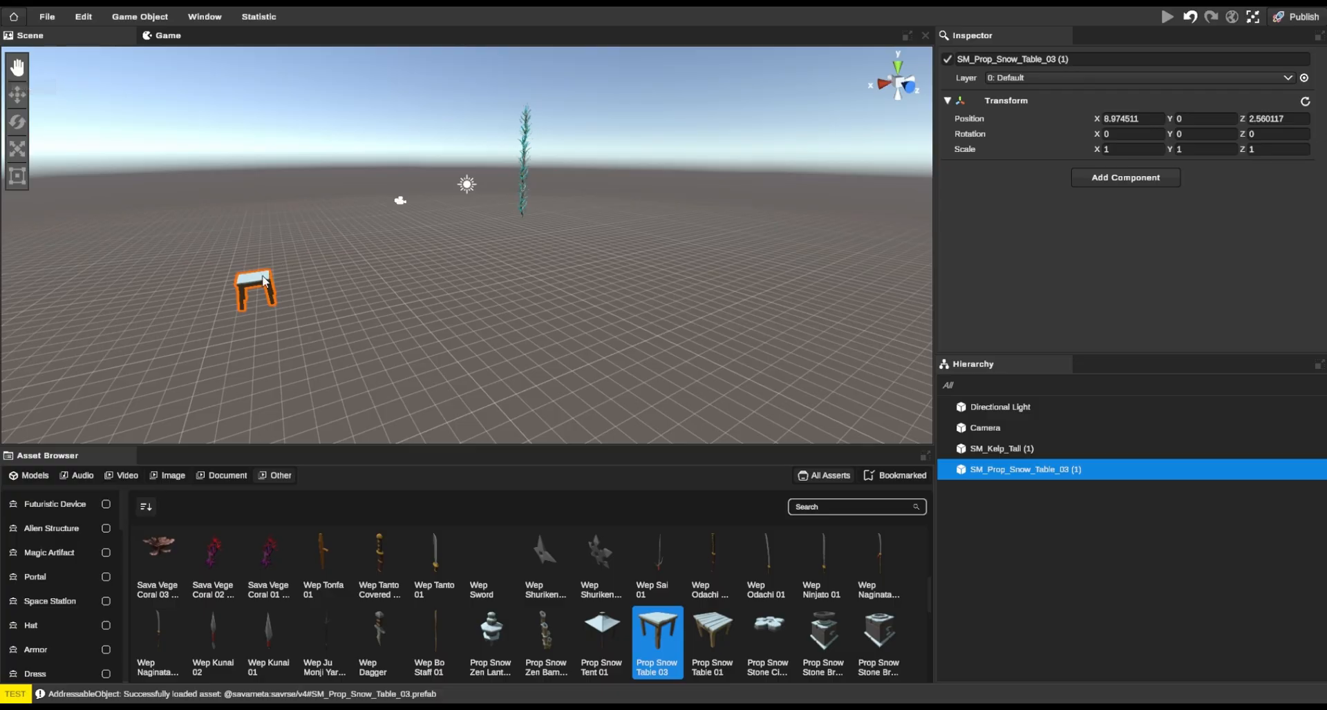
left_click_drag(265, 281, 299, 244)
left_click(16, 95)
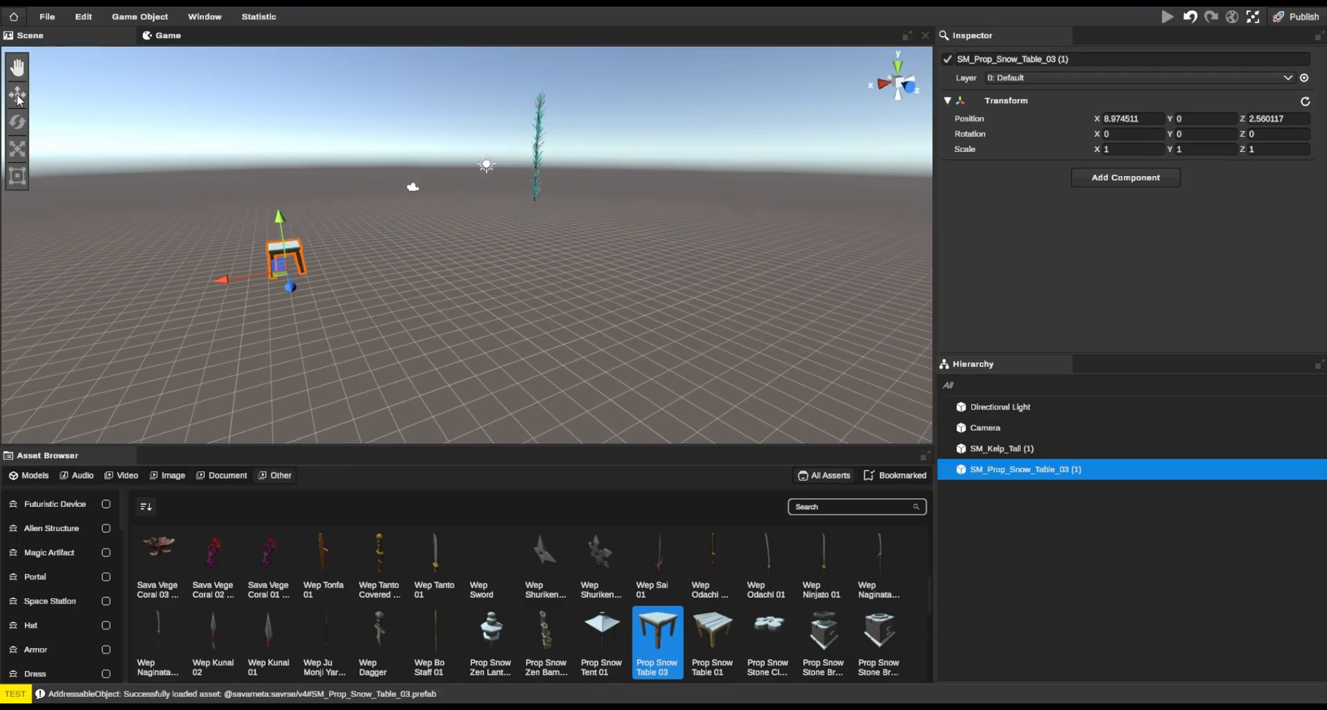
left_click_drag(228, 285, 173, 292)
left_click_drag(225, 216, 341, 282)
Rotate the snow table to about X 33.4, Y 298.6, Z 1.4 and scale it to about -0.28, 1.42, 0.67
left_click(16, 122)
left_click_drag(203, 252, 228, 277)
left_click(24, 148)
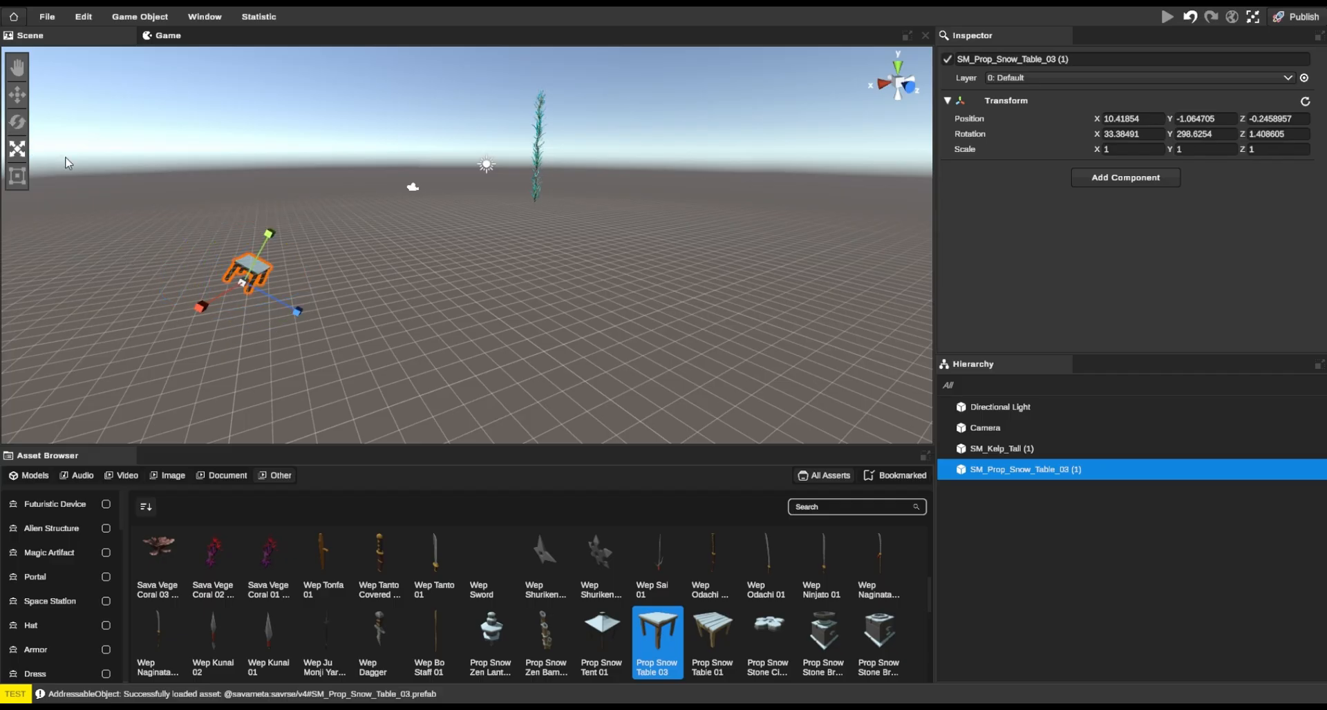
left_click_drag(279, 228, 202, 304)
mouse_move(242, 281)
left_mouse_down()
mouse_move(284, 279)
mouse_move(218, 275)
left_mouse_up()
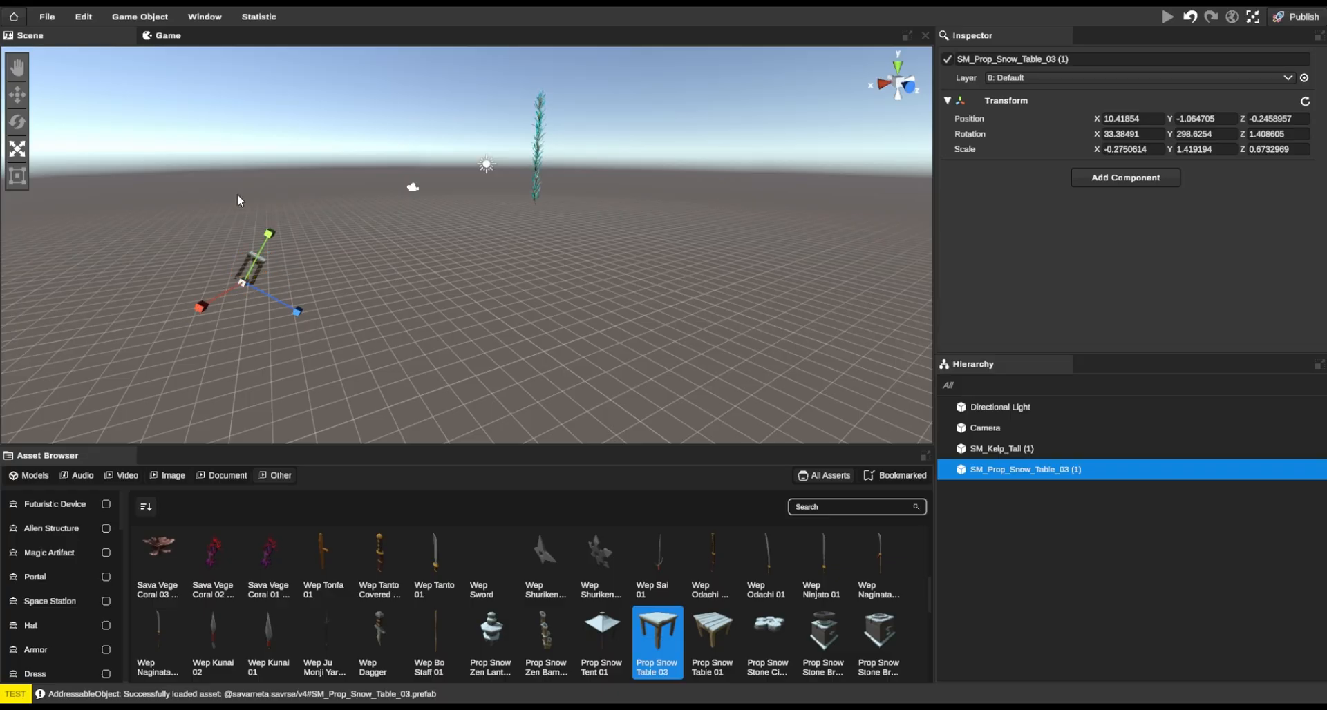
Place an Env Snow Tile 01 at about X 5.9, Z 5.1 on the ground between the snow table and the kelp
left_click(19, 177)
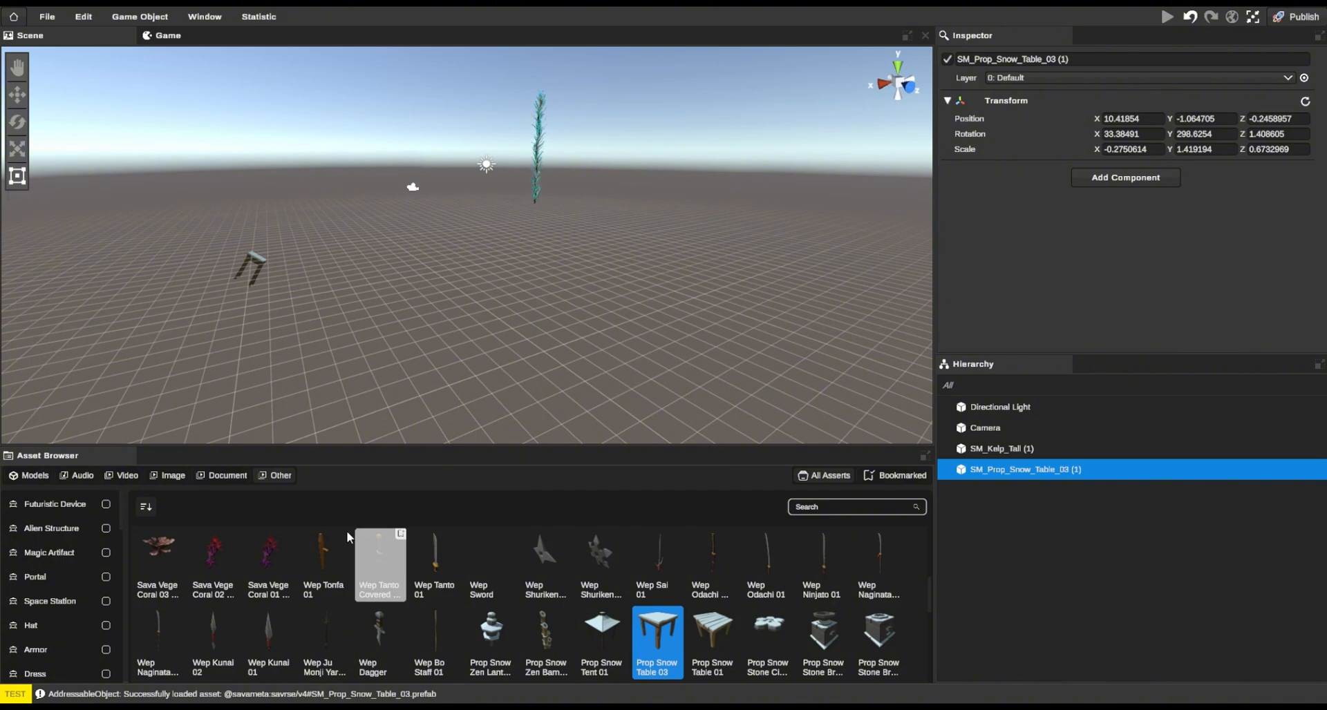
scroll(320, 579, "down", 5)
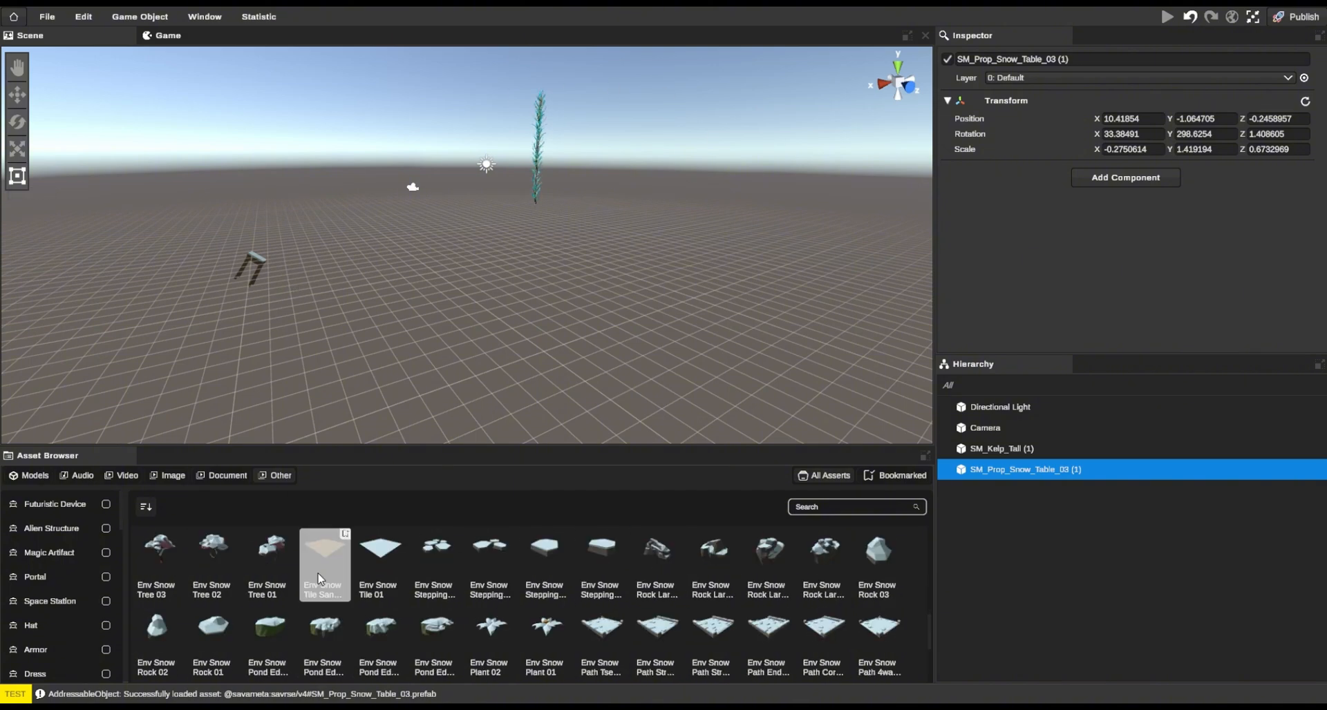
left_click_drag(381, 556, 409, 279)
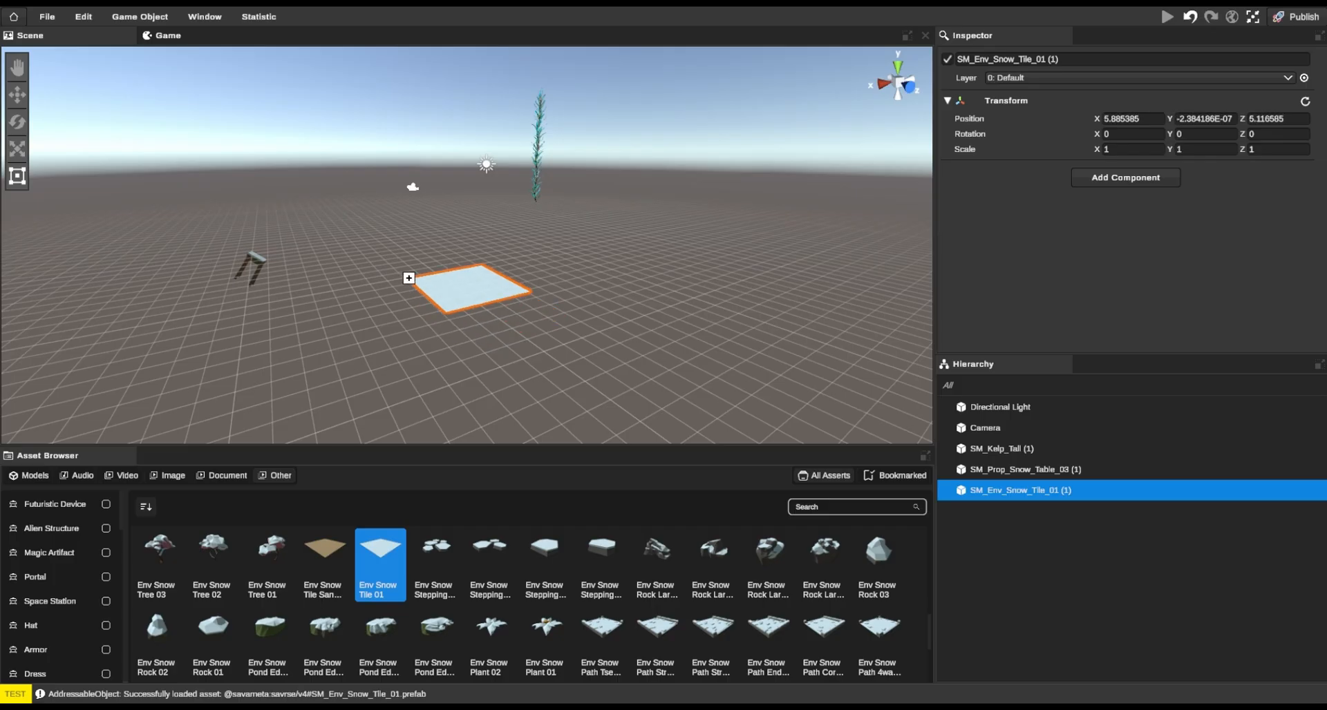
Scale the snow tile to about 3.65 in X and 2.91 in Z, and place another library asset on it
left_click(17, 150)
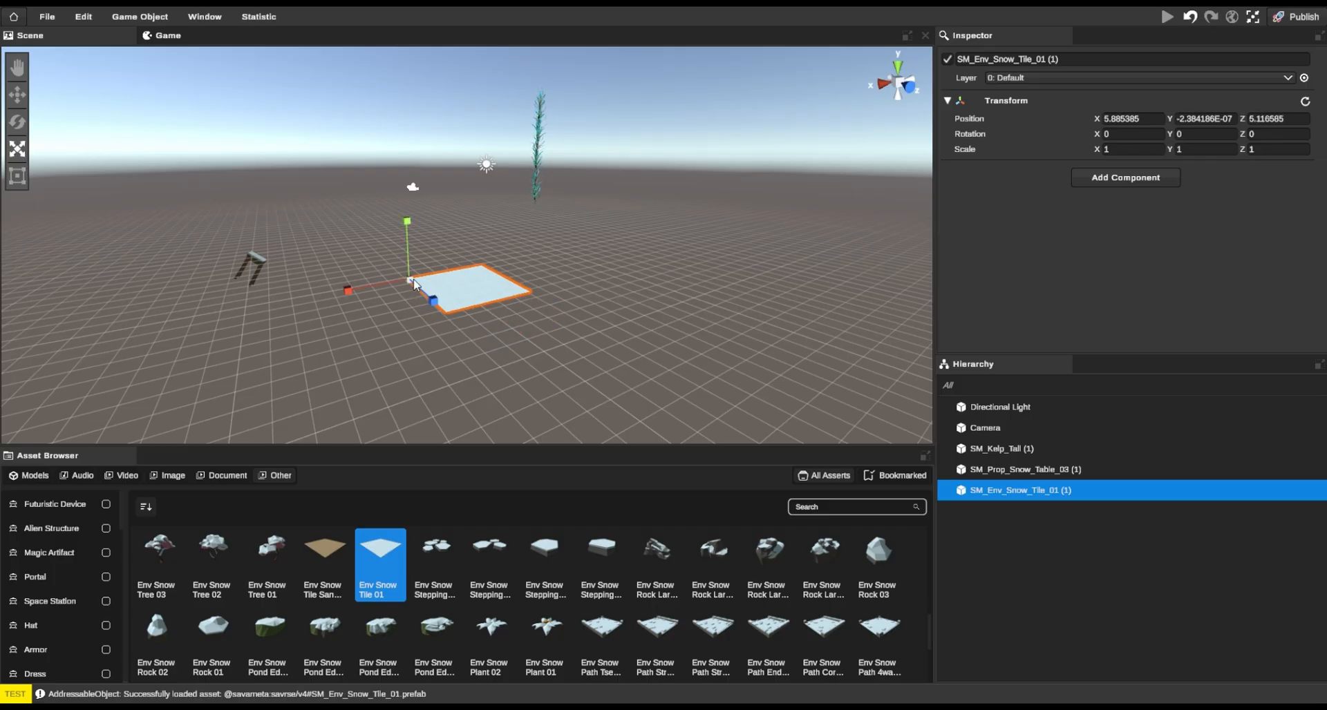
left_click_drag(434, 302, 483, 414)
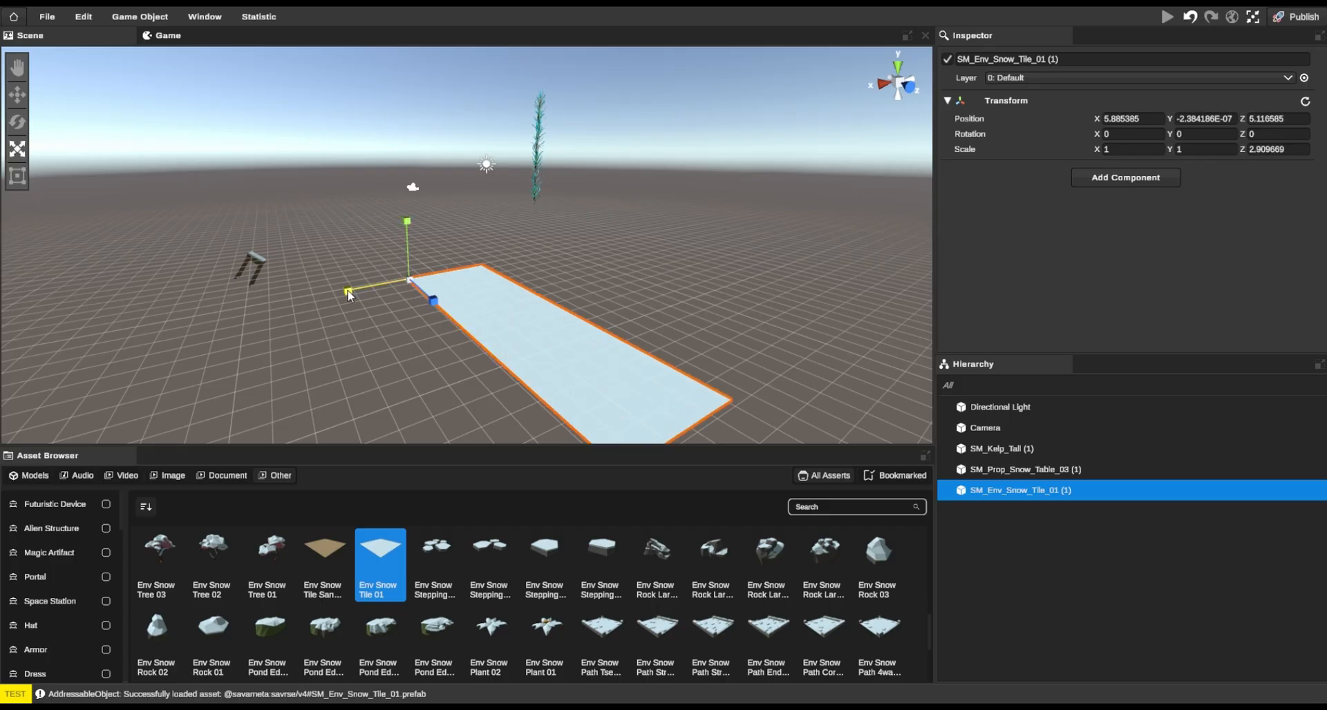
left_click_drag(348, 291, 191, 335)
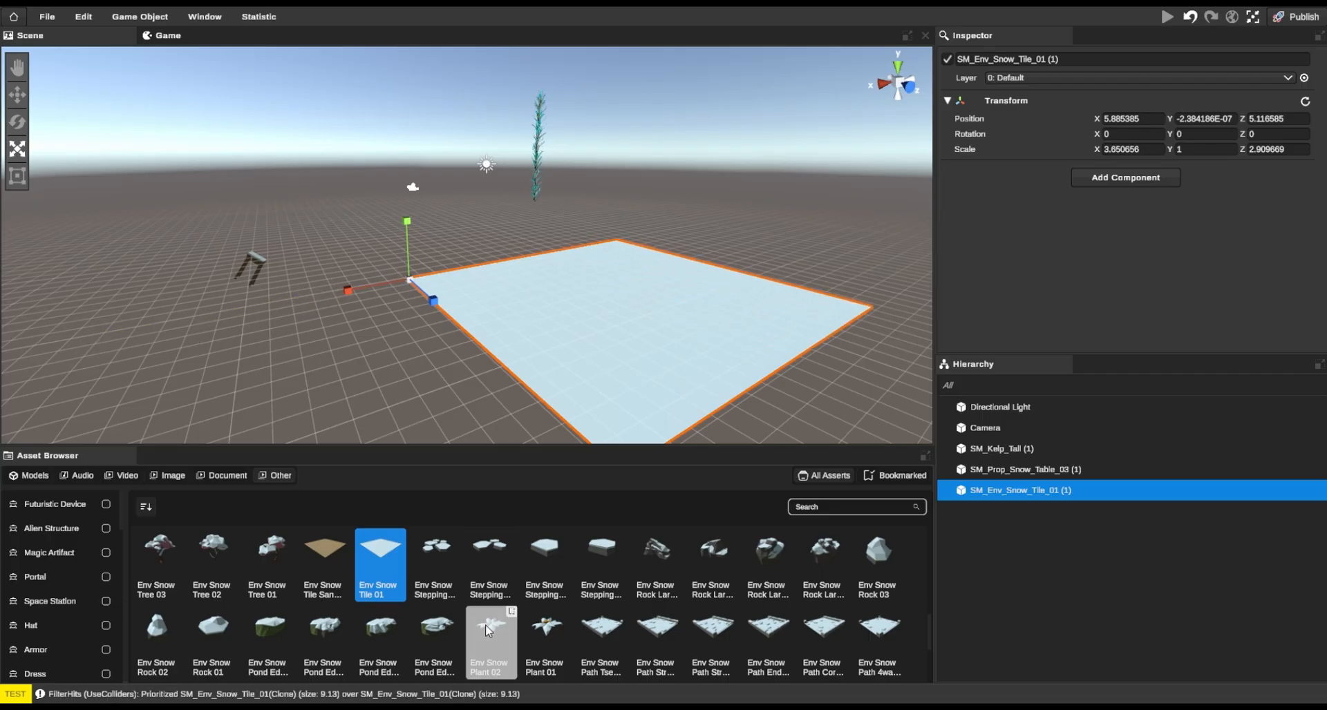
scroll(546, 633, "down", 1)
left_click_drag(572, 630, 592, 361)
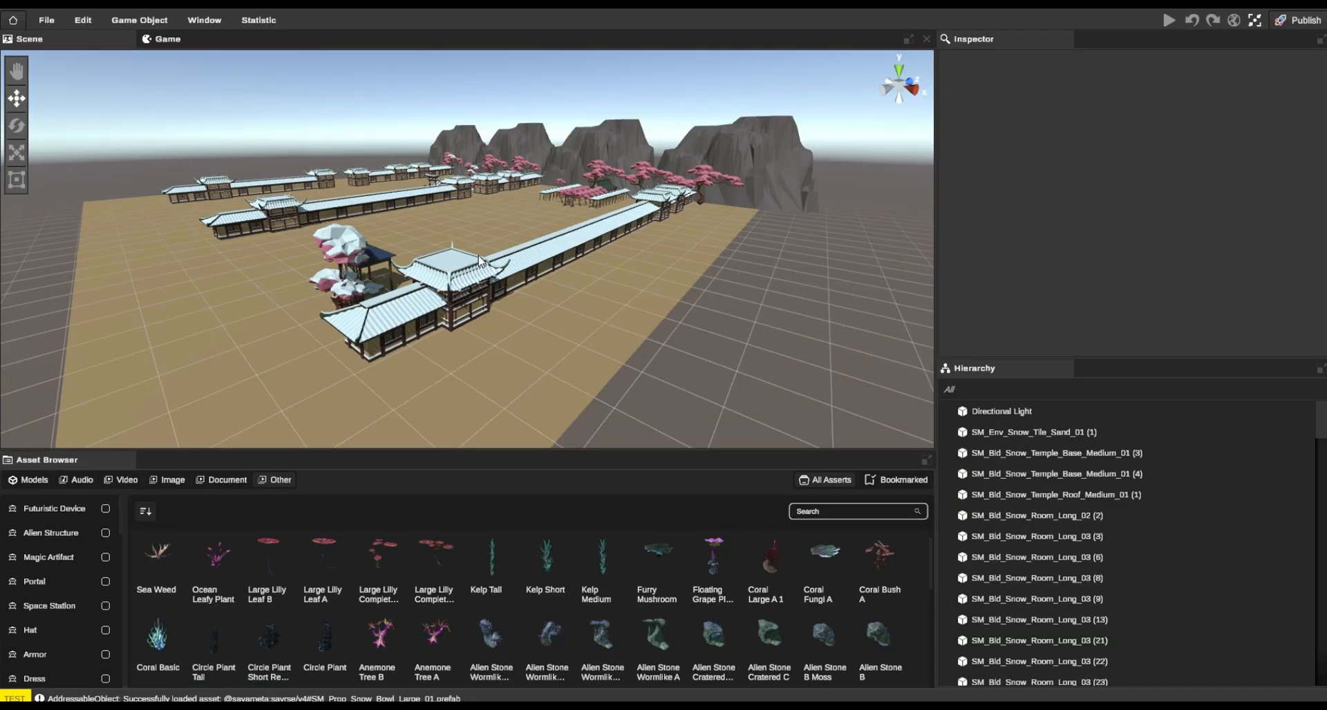
Place a Large Lilly Complete B at about X -153, Z 48.2 in the temple scene and a Prop Snow Table 03 beside it
left_click_drag(396, 558, 405, 369)
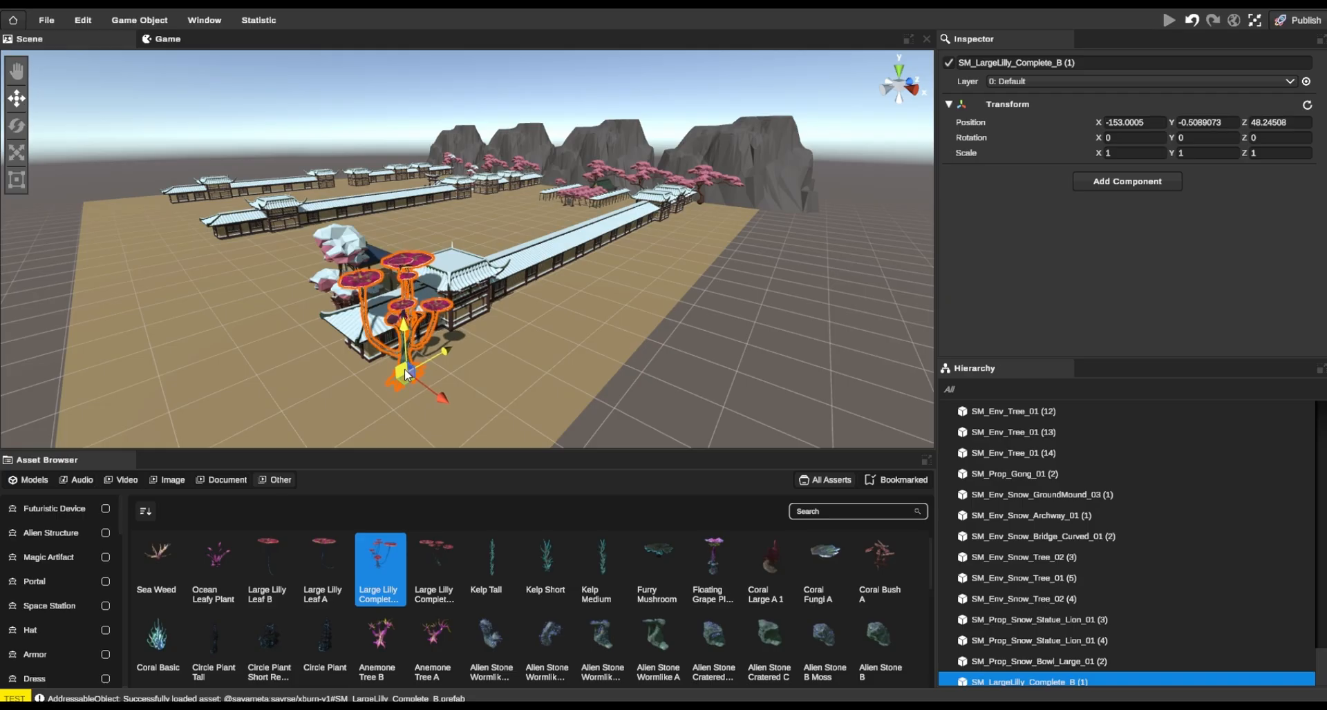
left_click(499, 402)
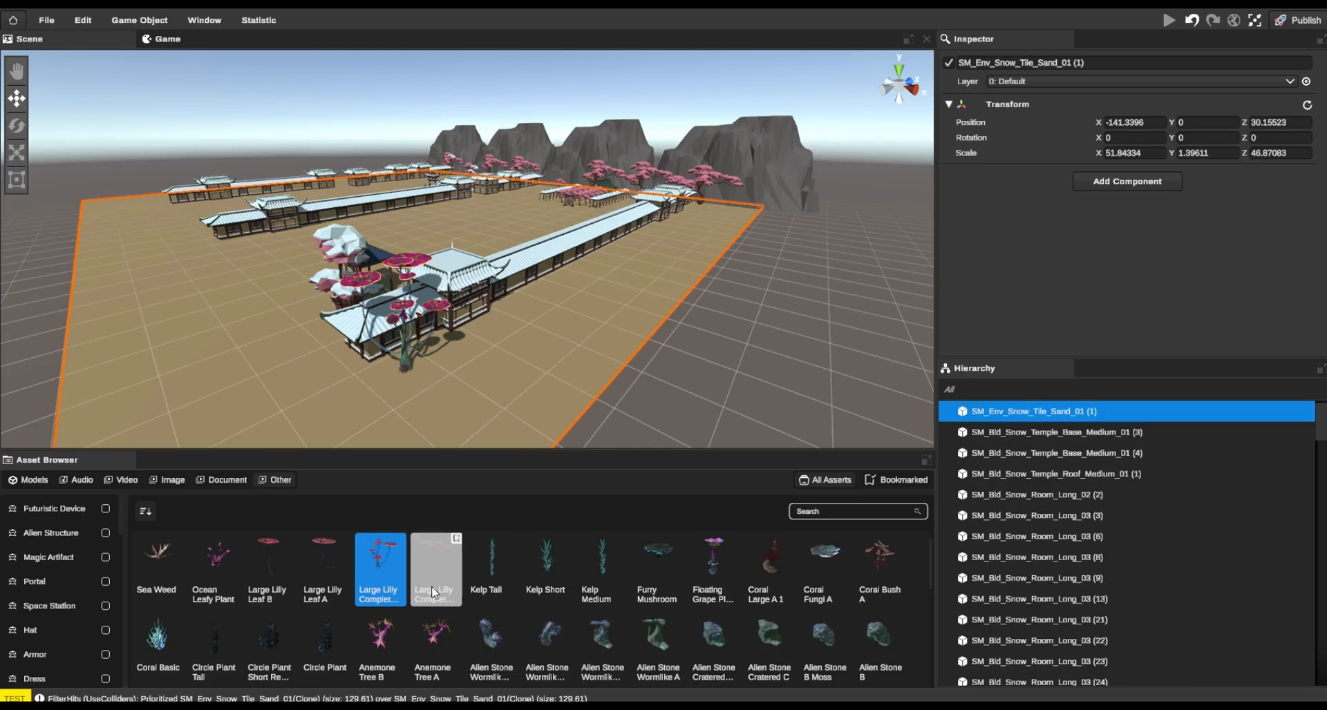
scroll(428, 587, "down", 5)
scroll(437, 592, "down", 1)
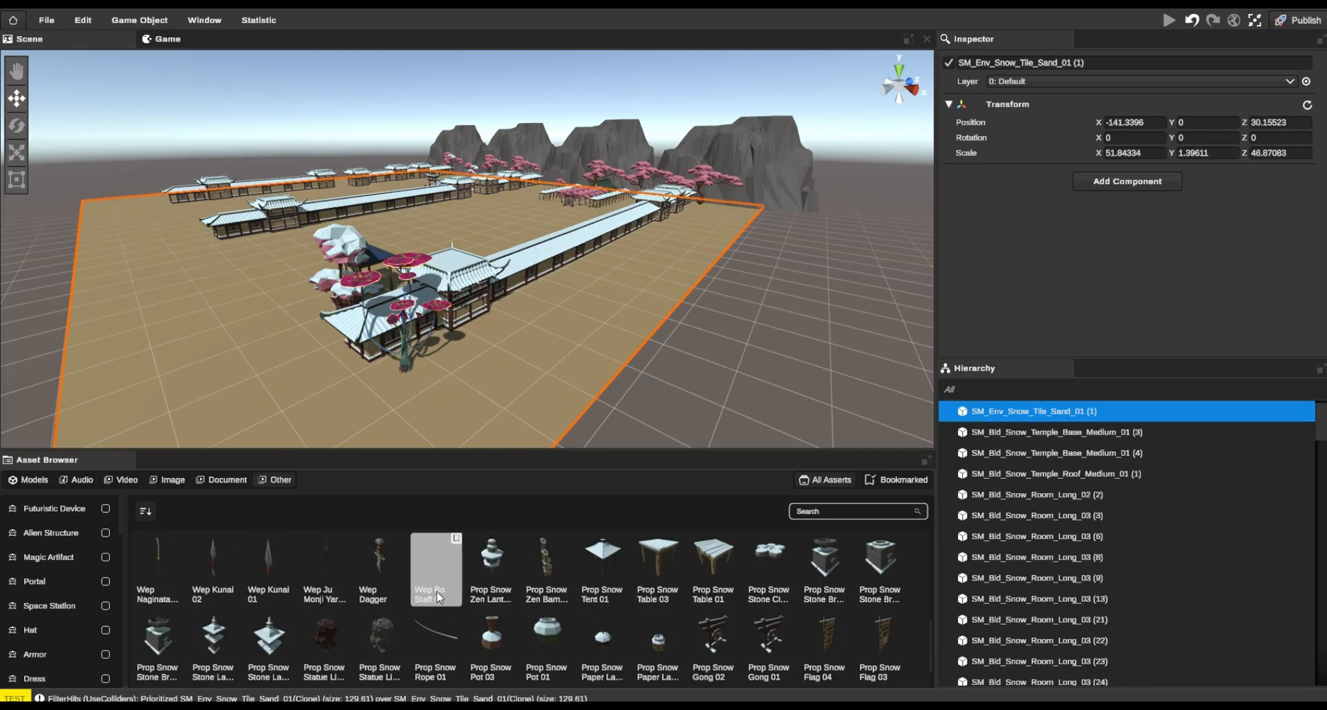
scroll(515, 642, "down", 1)
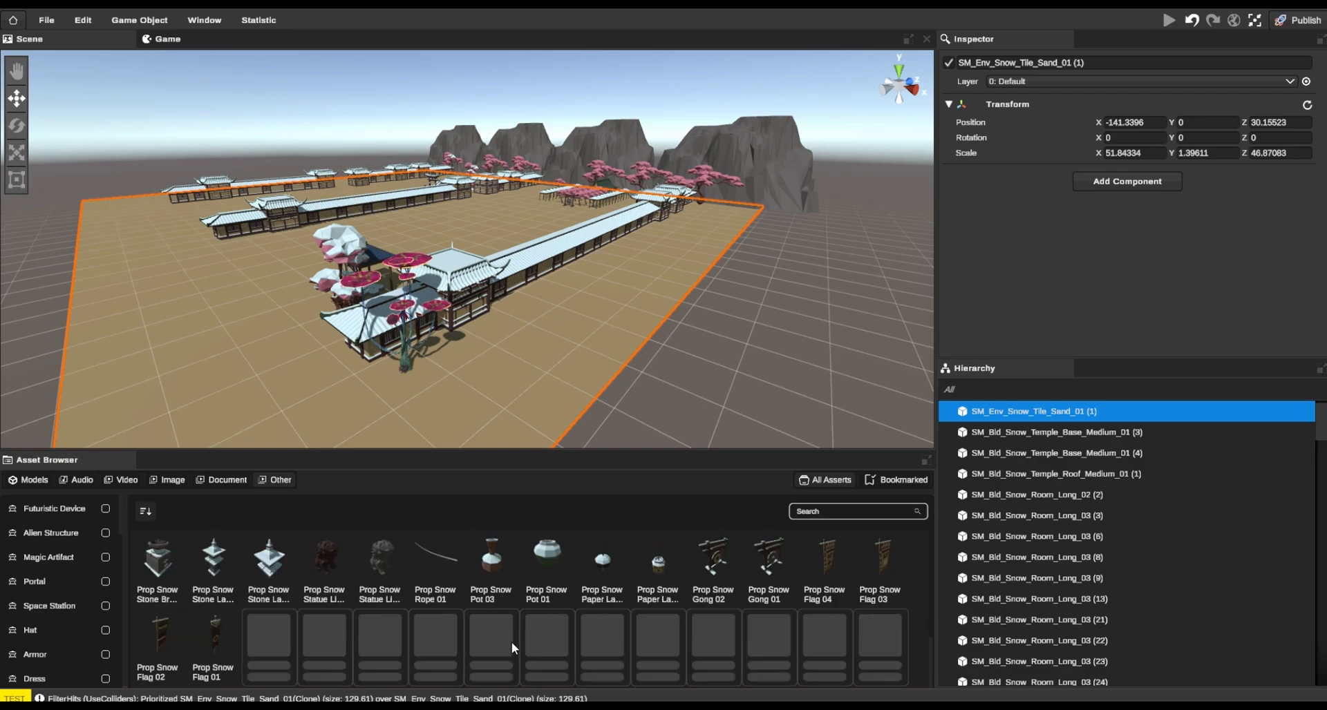
scroll(511, 648, "up", 1)
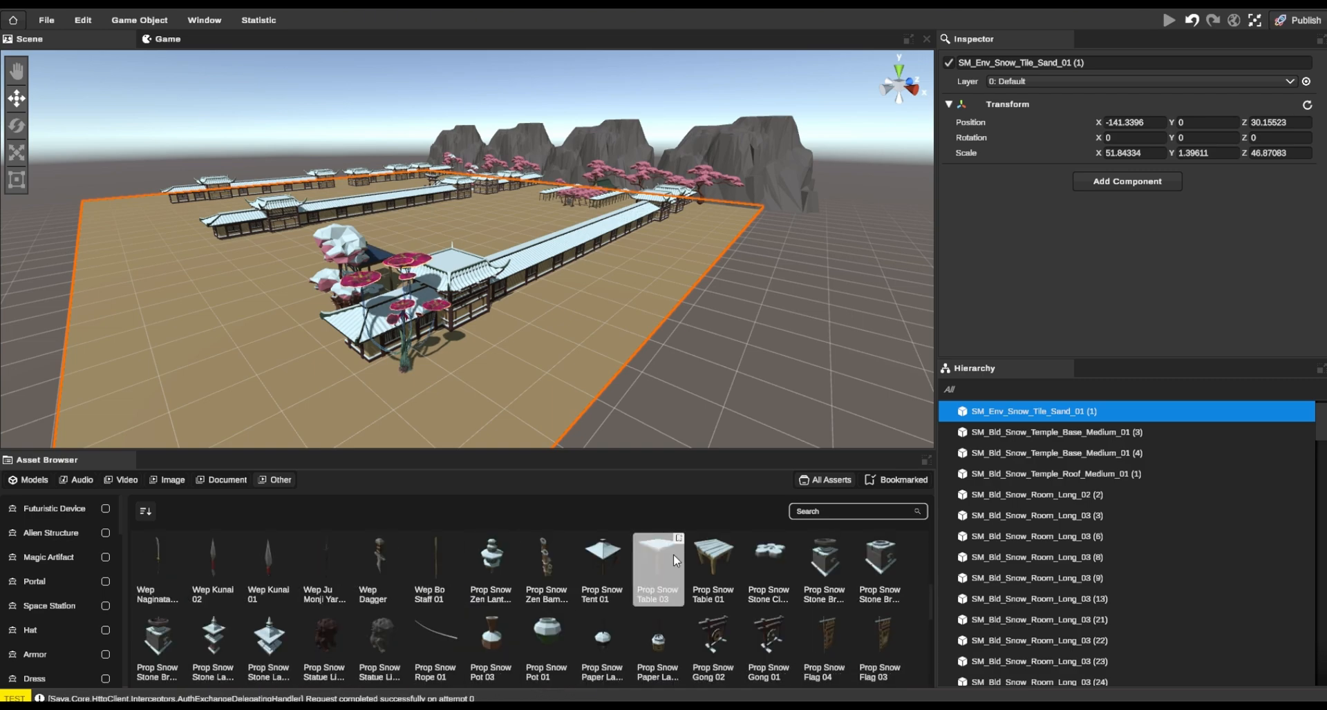
left_click(673, 554)
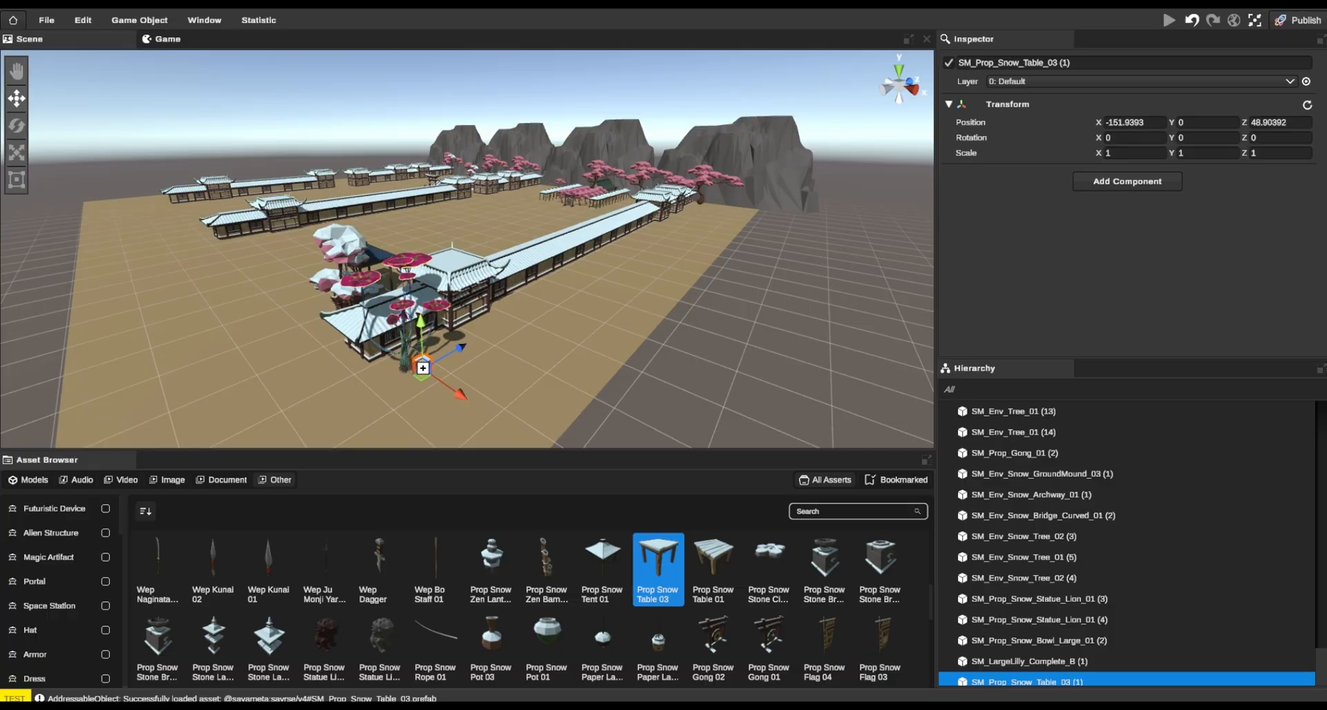
left_click(515, 316)
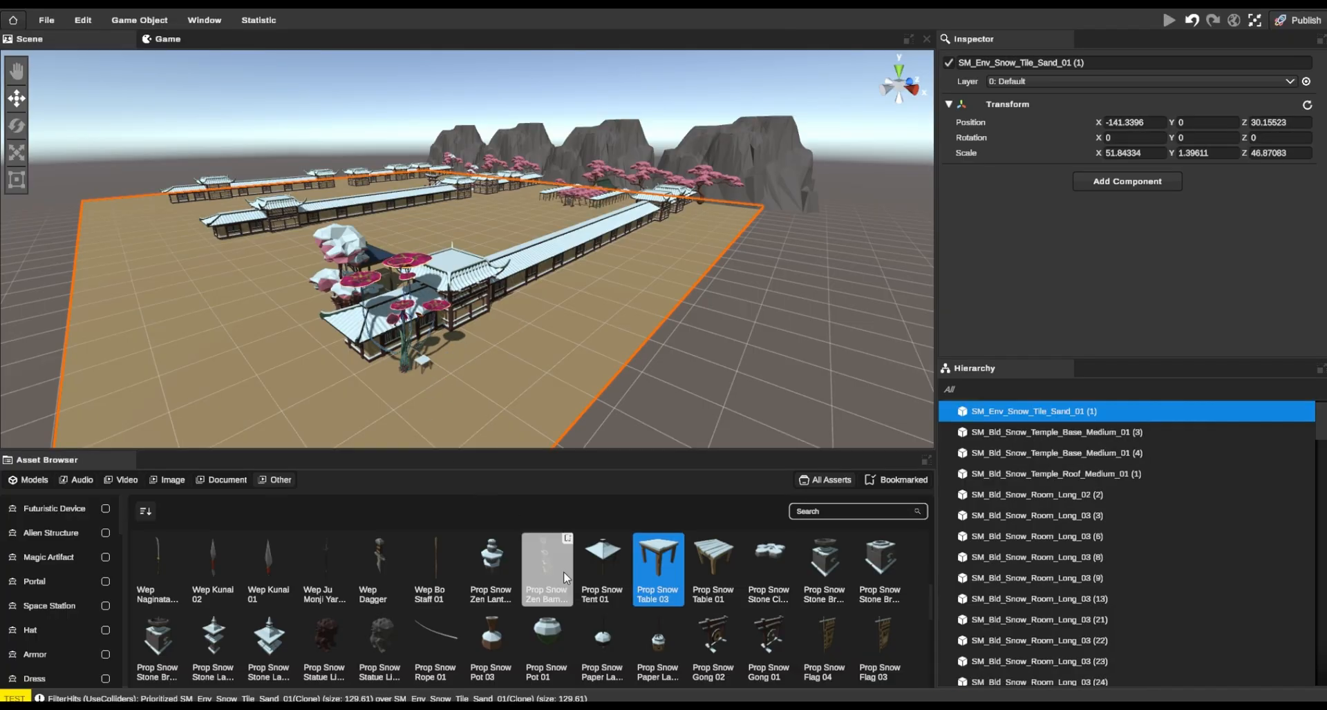
Place an Env Snow Bamboo Group 03 at about X -157, Z 42.9 and a Bamboo Group 02 at about X -154.3, Z 44.7
scroll(587, 608, "down", 5)
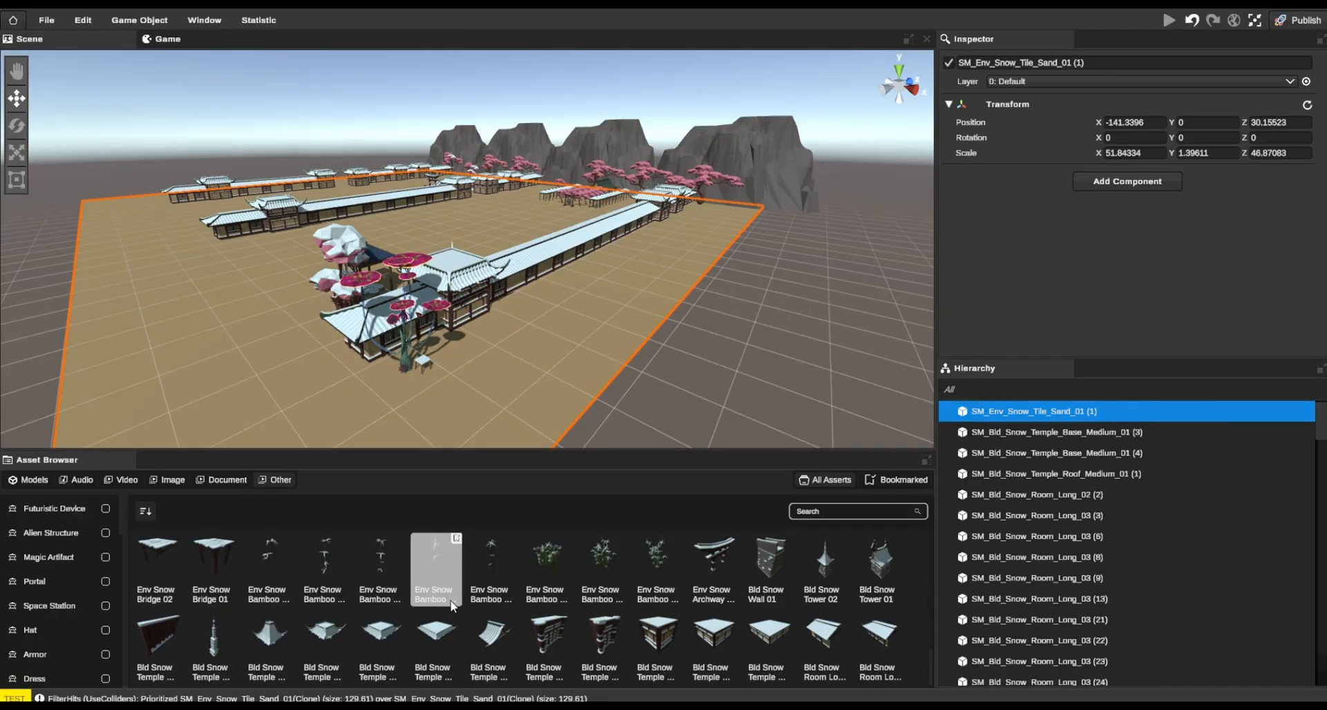
left_click_drag(533, 552, 314, 375)
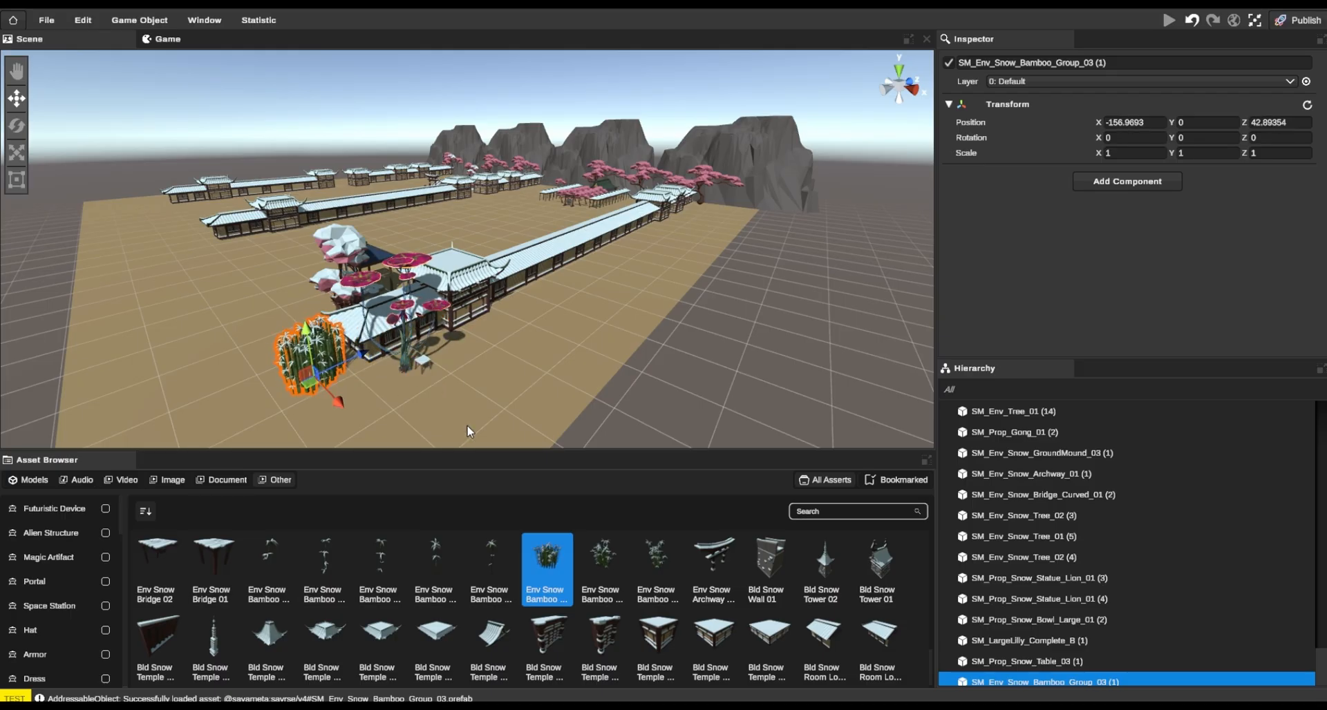
left_click(399, 403)
left_click_drag(601, 561, 354, 378)
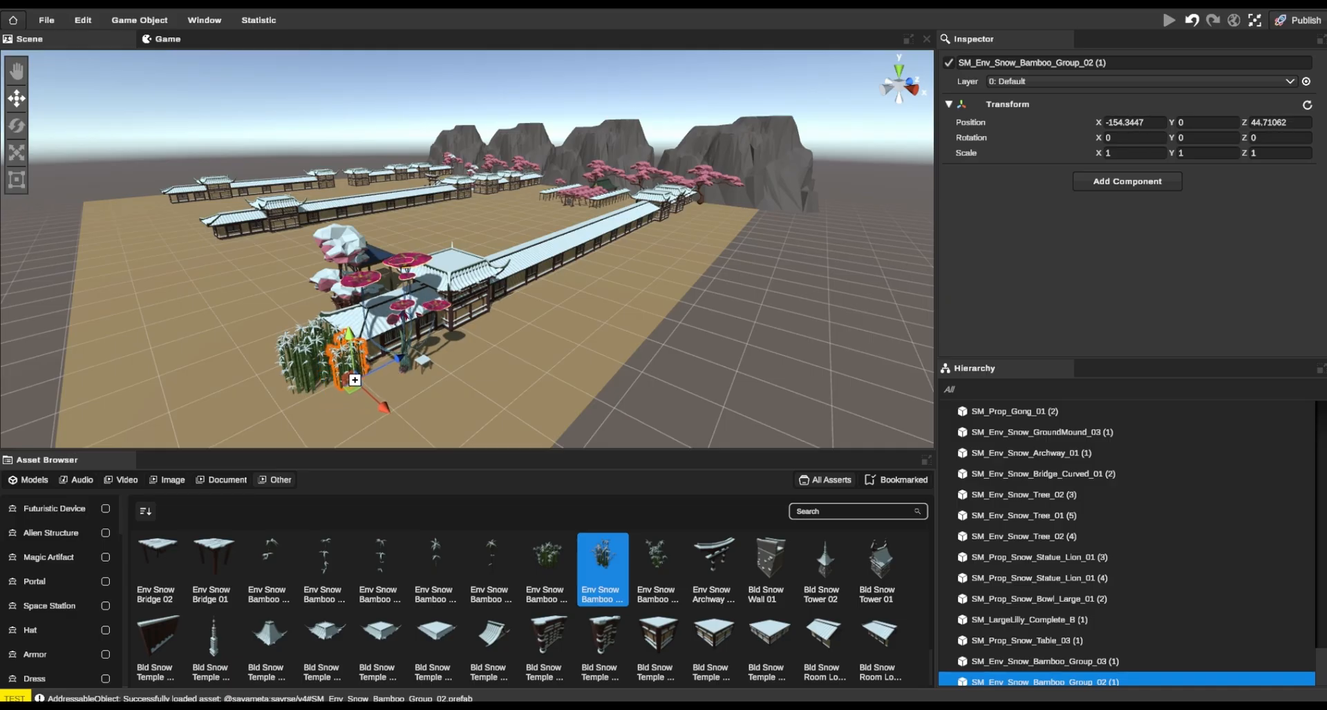